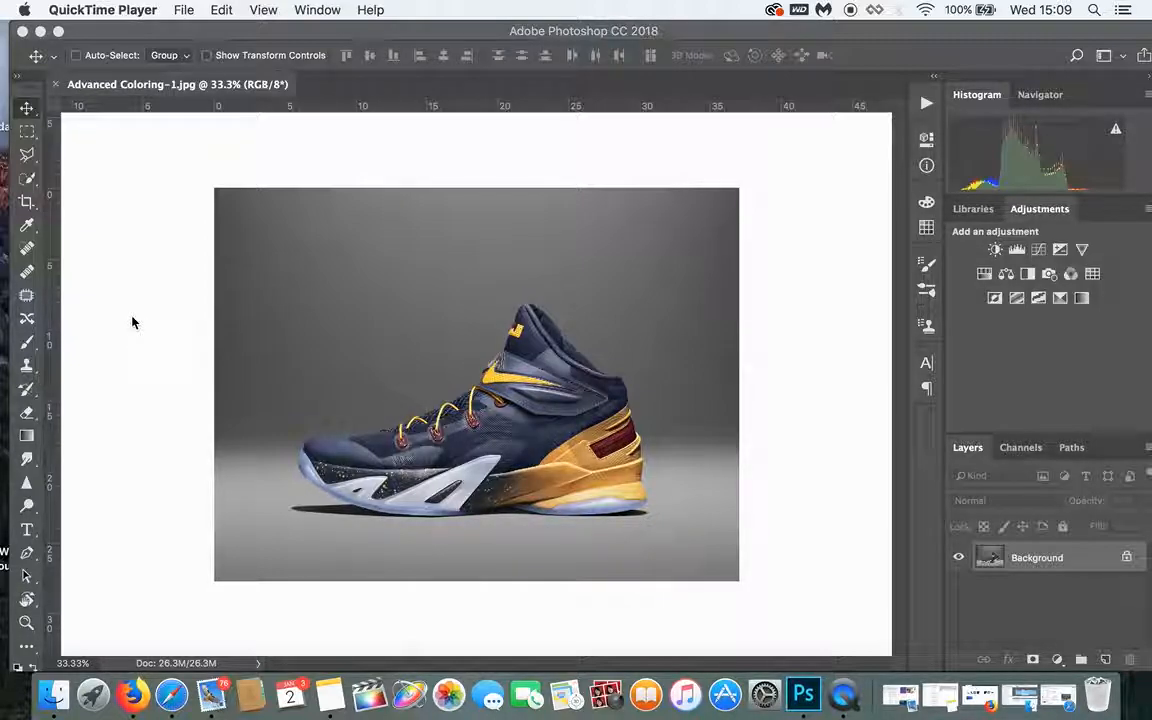
Step: Duplicate the Background layer once, undoing the extra copy made of the duplicate
left_click(1062, 556)
key("super+j")
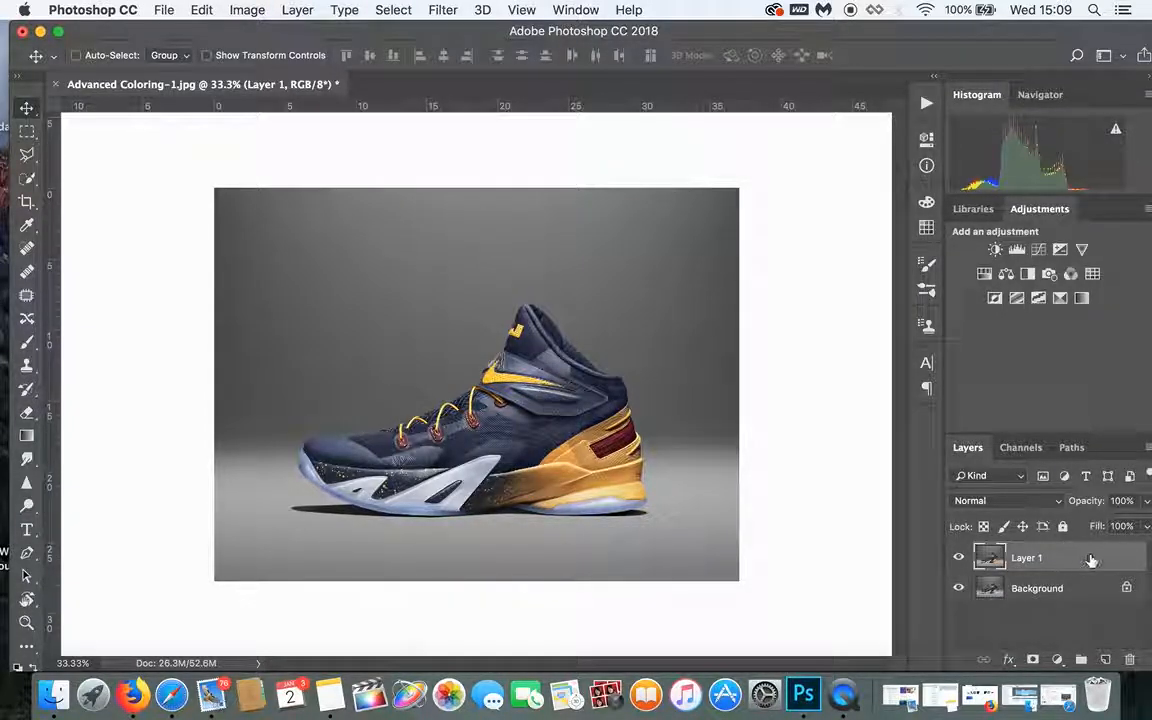
left_click_drag(1083, 557, 1106, 662)
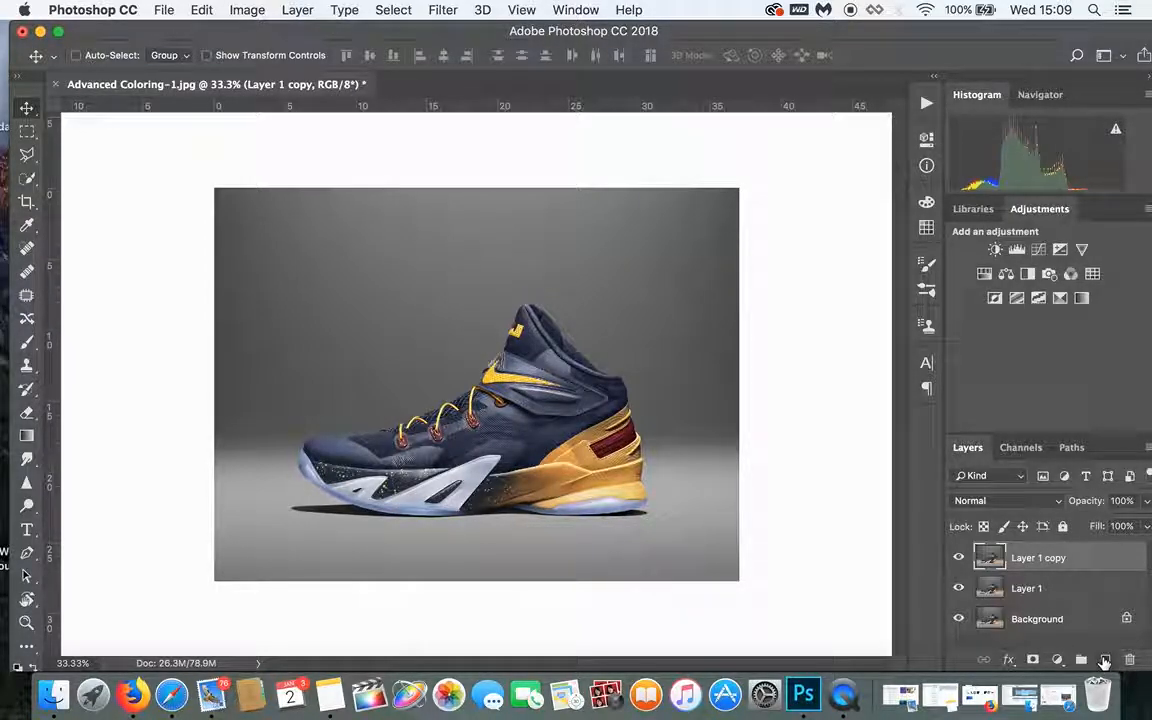
key("super+z")
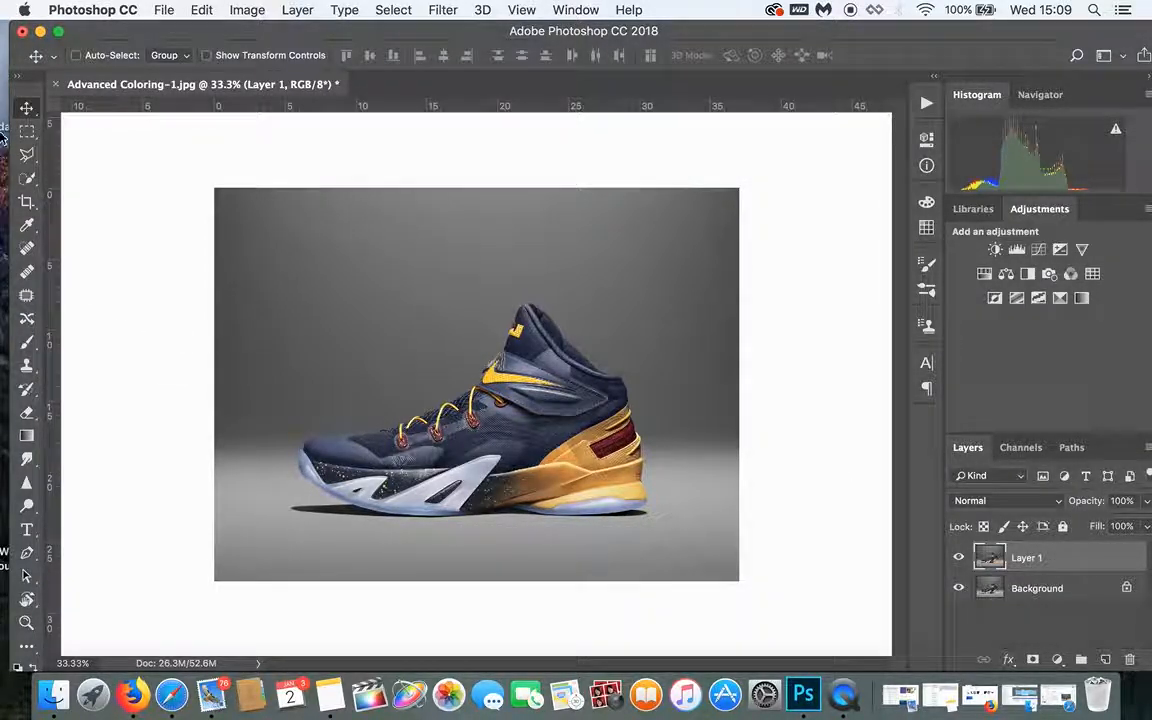
Step: Select the main body of the shoe on the duplicated layer using the Quick Selection tool with a brush size of 175
left_click(29, 180)
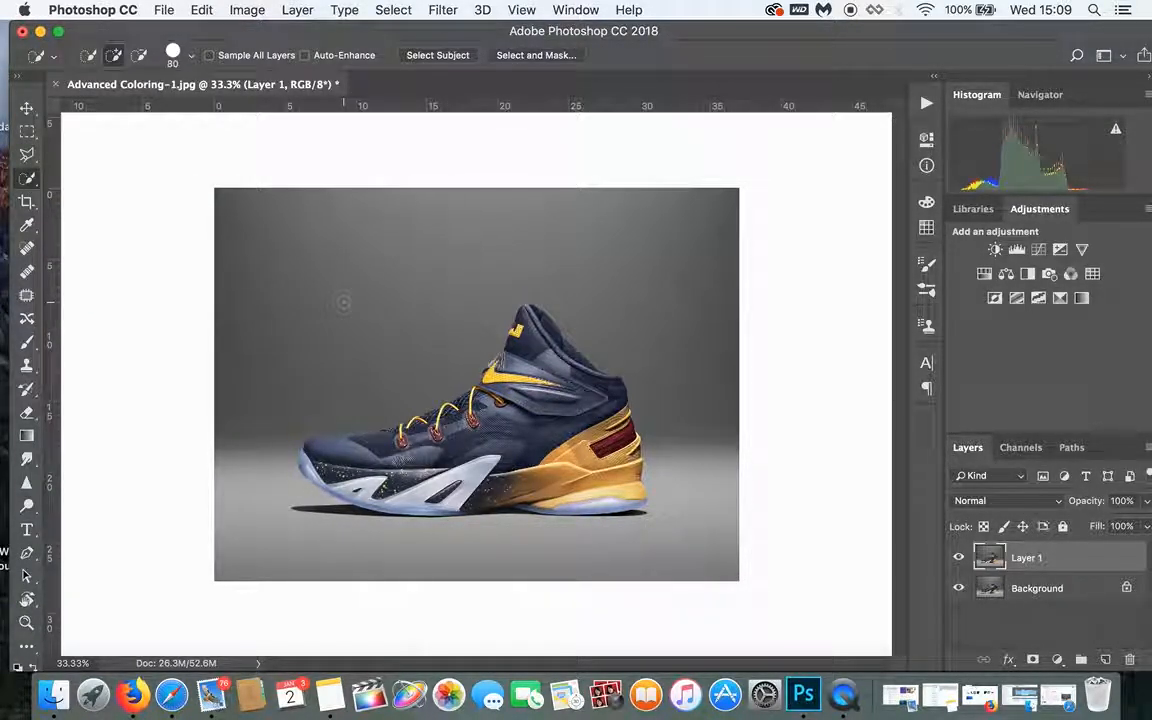
key("bracketright")
key("bracketright")
key("bracketright")
key("bracketright")
key("bracketright")
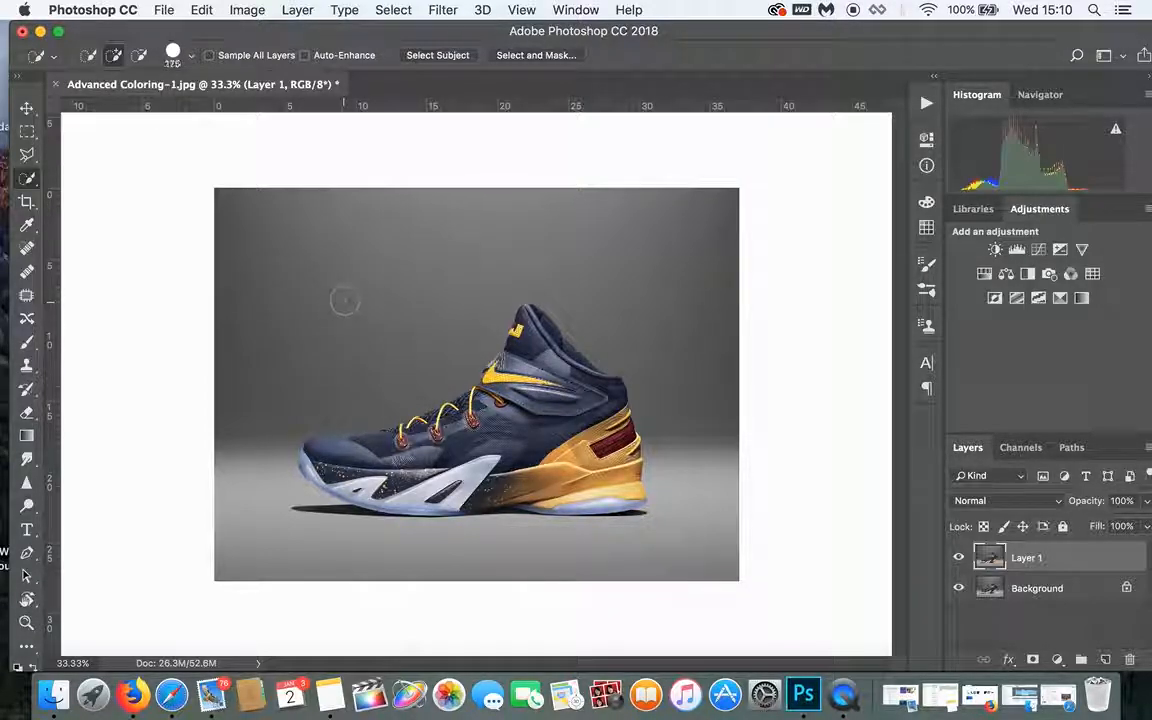
mouse_move(512, 425)
left_mouse_down()
mouse_move(546, 424)
mouse_move(596, 478)
mouse_move(343, 463)
left_mouse_up()
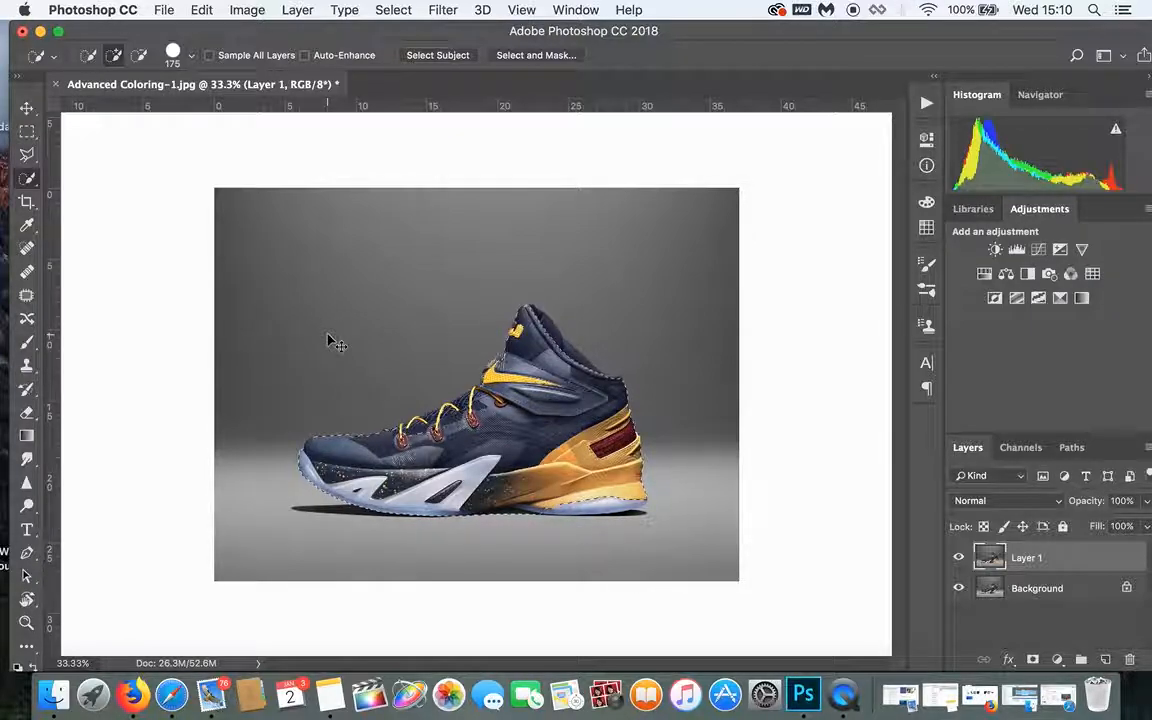
Step: Add the inner collar at the shoe's ankle opening to the selection with a smaller Quick Selection brush
key("super+equal")
key("super+equal")
key("super+equal")
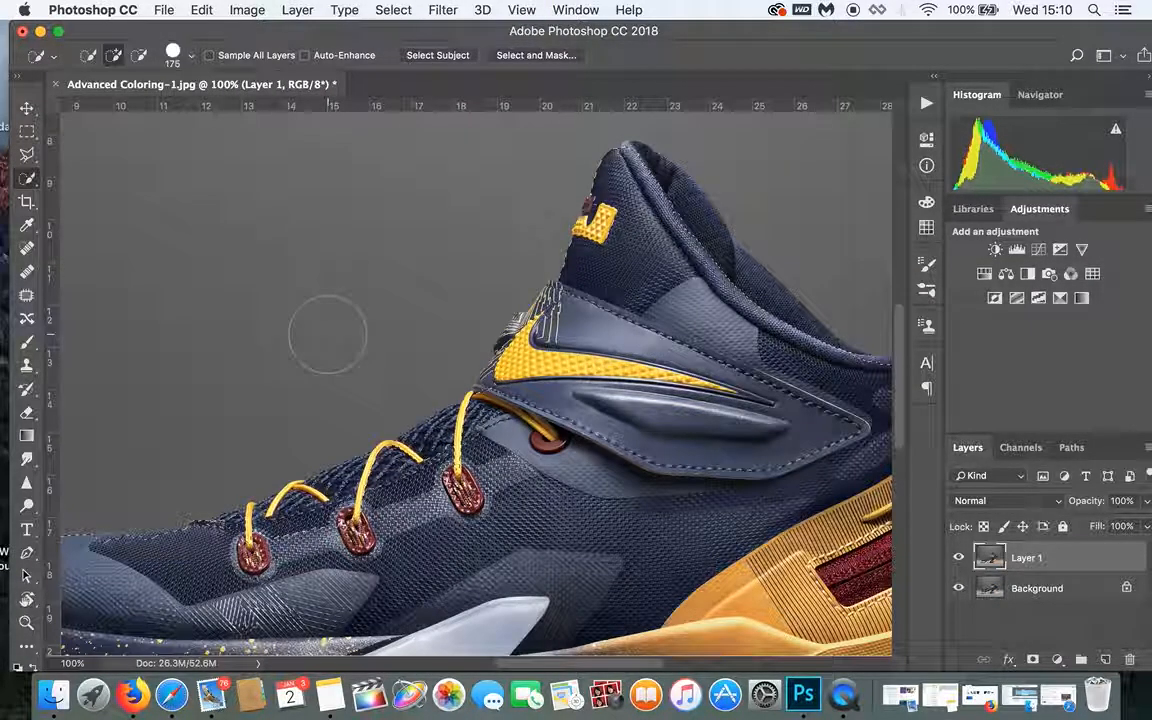
scroll(327, 334, "down", 8)
scroll(327, 334, "left", 3)
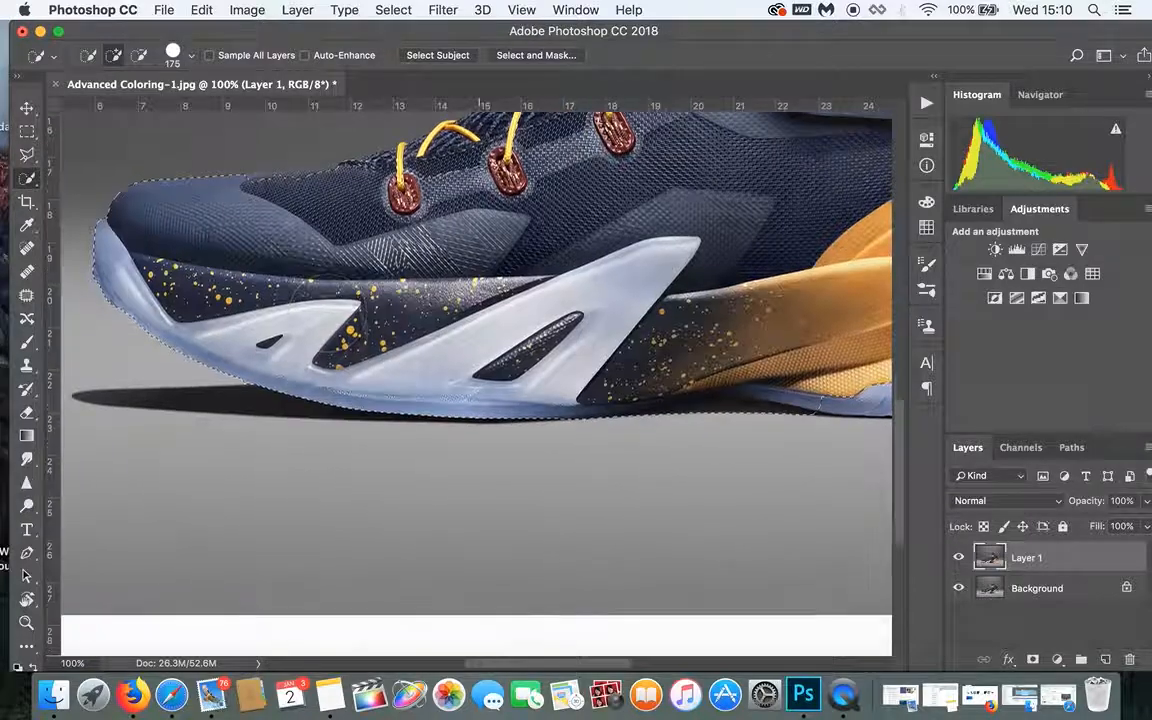
scroll(328, 334, "up", 8)
scroll(328, 334, "right", 5)
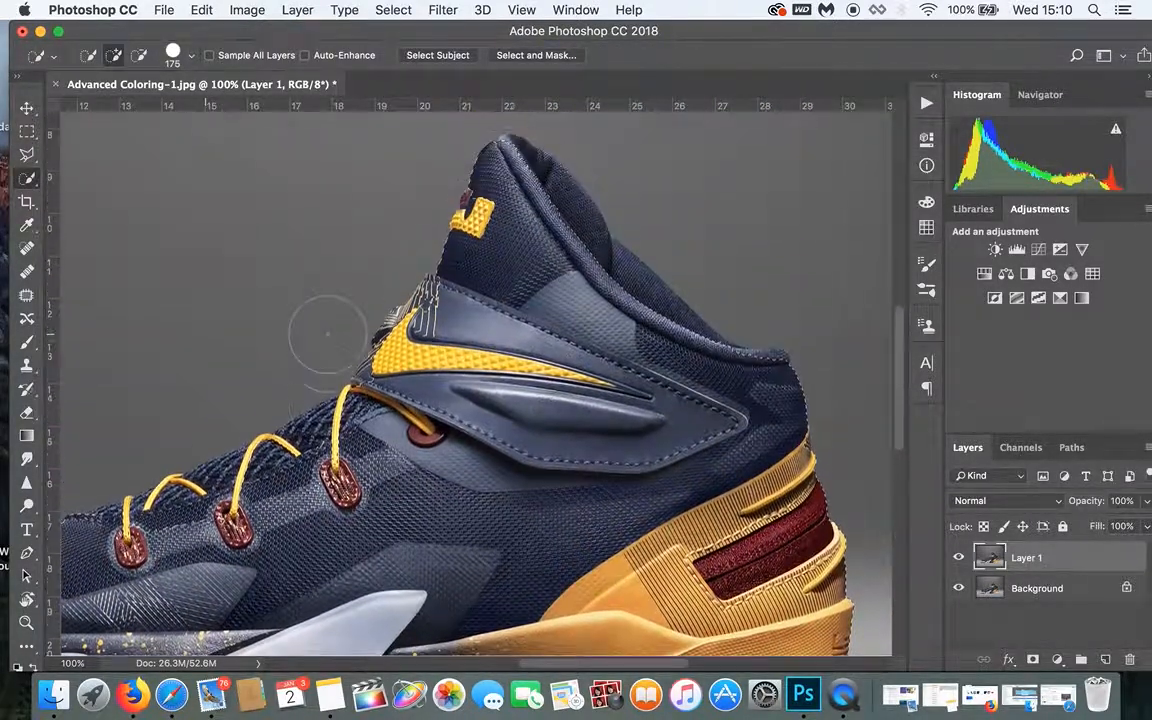
scroll(328, 334, "left", 3)
scroll(328, 334, "down", 2)
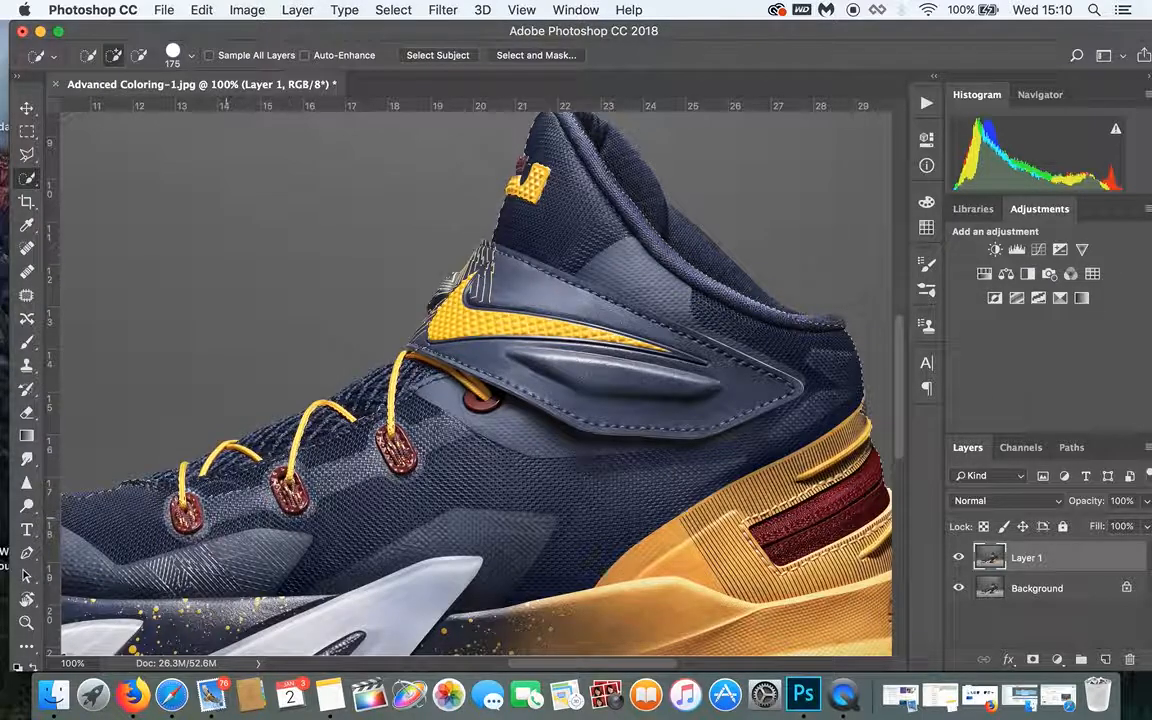
key("bracketleft")
key("bracketleft")
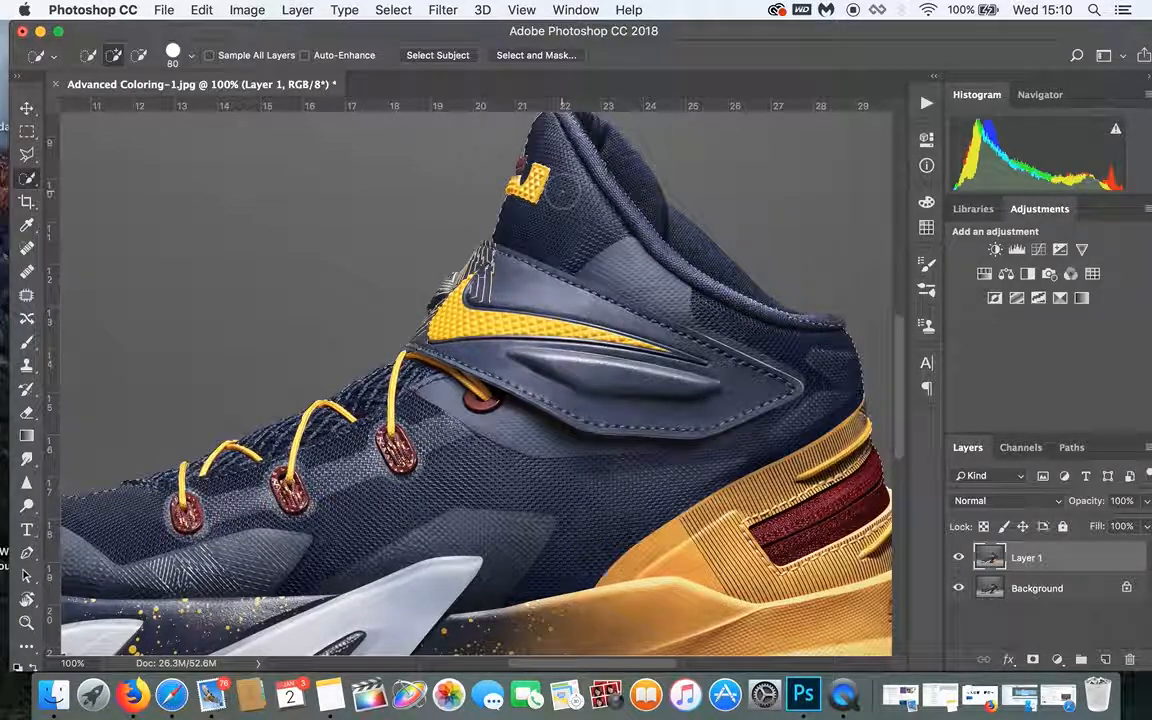
left_click_drag(616, 169, 607, 167)
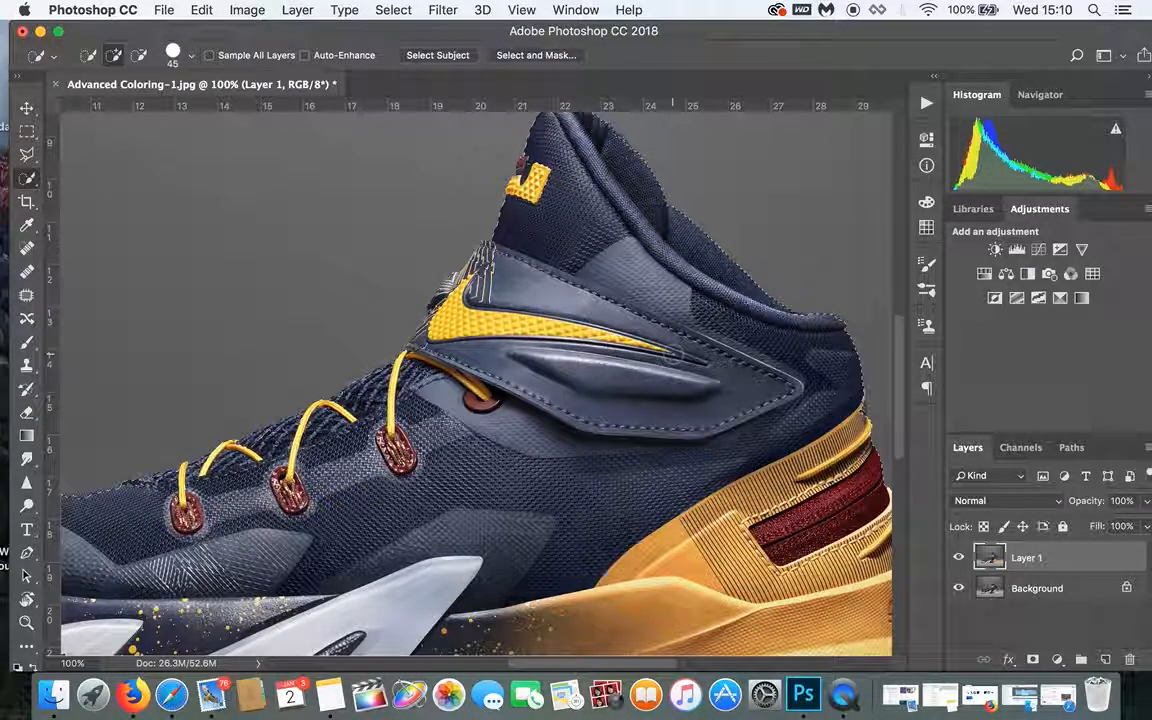
Step: Add the translucent outsole under the heel to the shoe selection
scroll(650, 360, "down", 5)
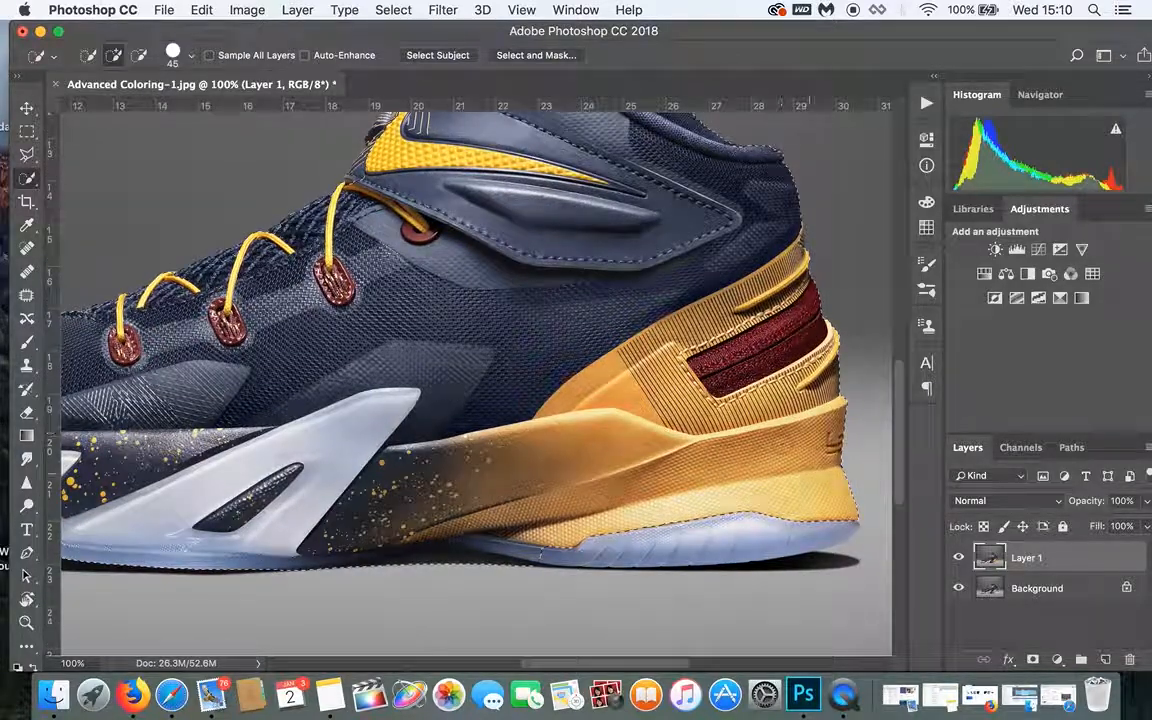
left_click_drag(610, 546, 820, 528)
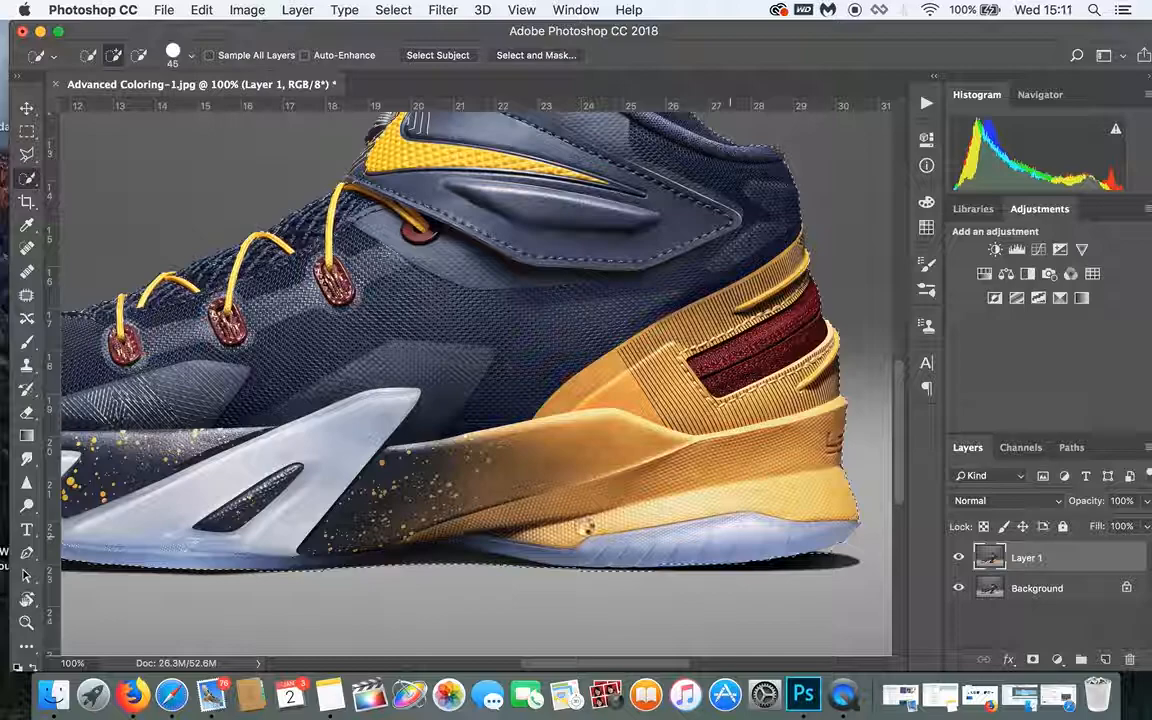
scroll(585, 527, "down", 5)
scroll(585, 527, "left", 5)
scroll(585, 527, "up", 3)
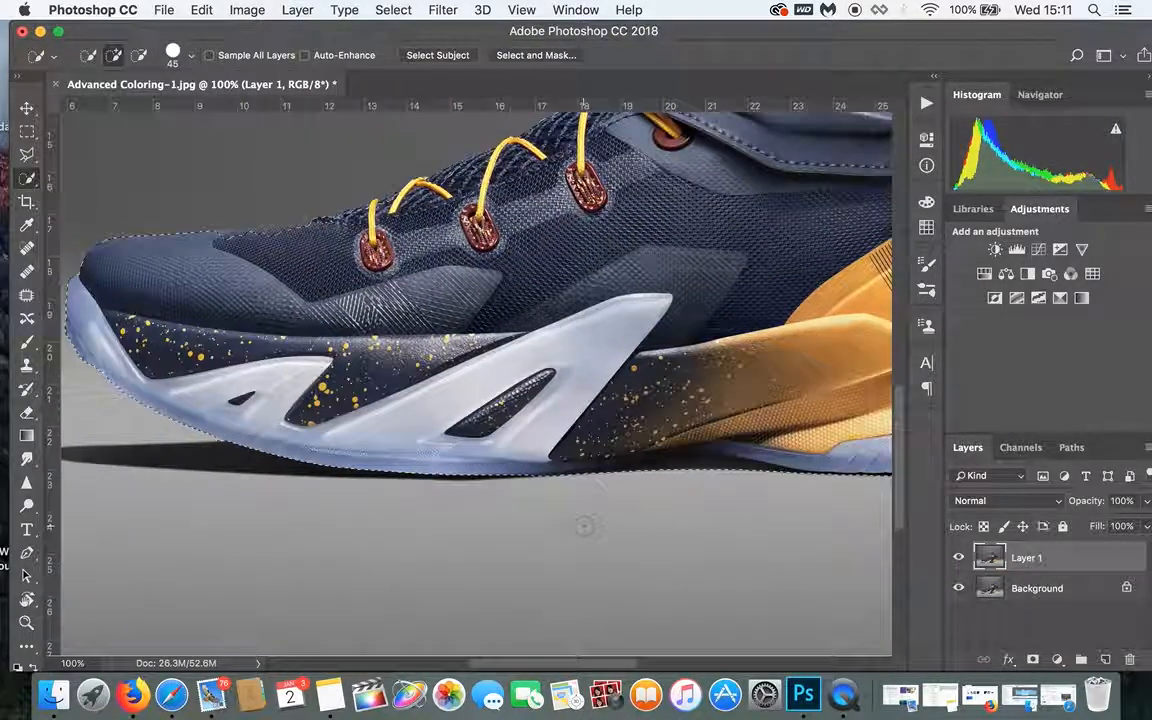
Step: Refine the shoe selection along the toe and upper edge using a Quick Selection brush size of 35
scroll(585, 527, "left", 4)
scroll(585, 527, "up", 1)
scroll(296, 290, "right", 4)
scroll(296, 290, "up", 2)
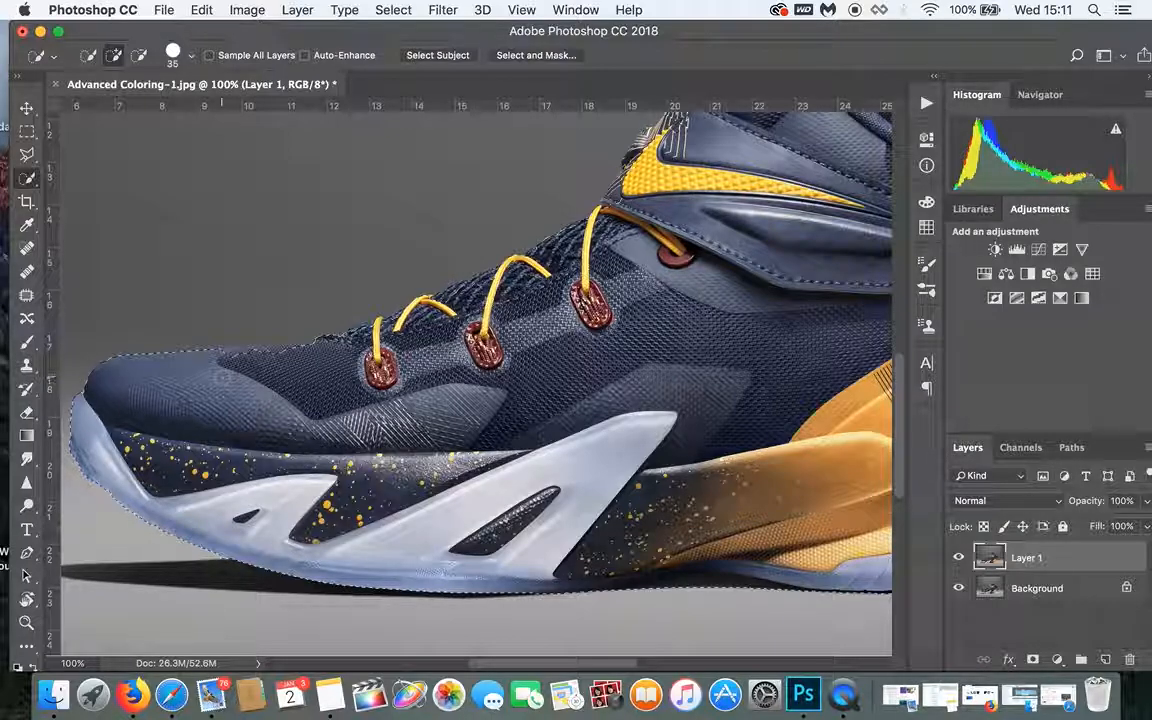
key("bracketleft")
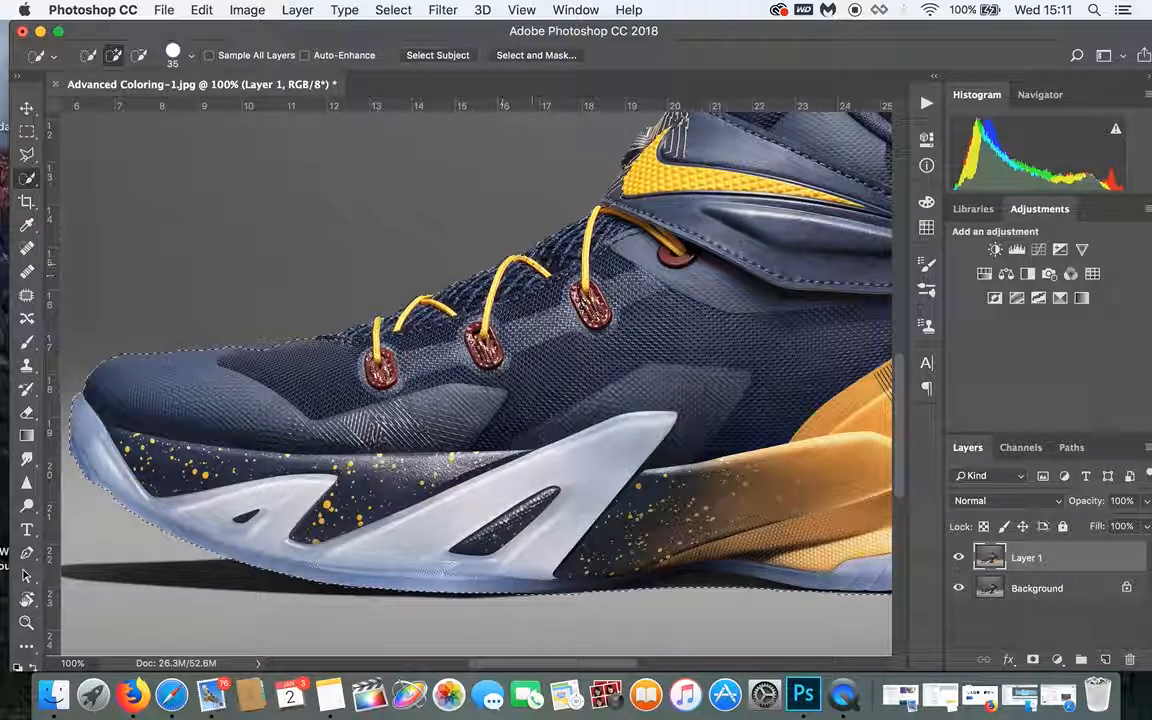
scroll(577, 243, "right", 5)
scroll(577, 243, "up", 4)
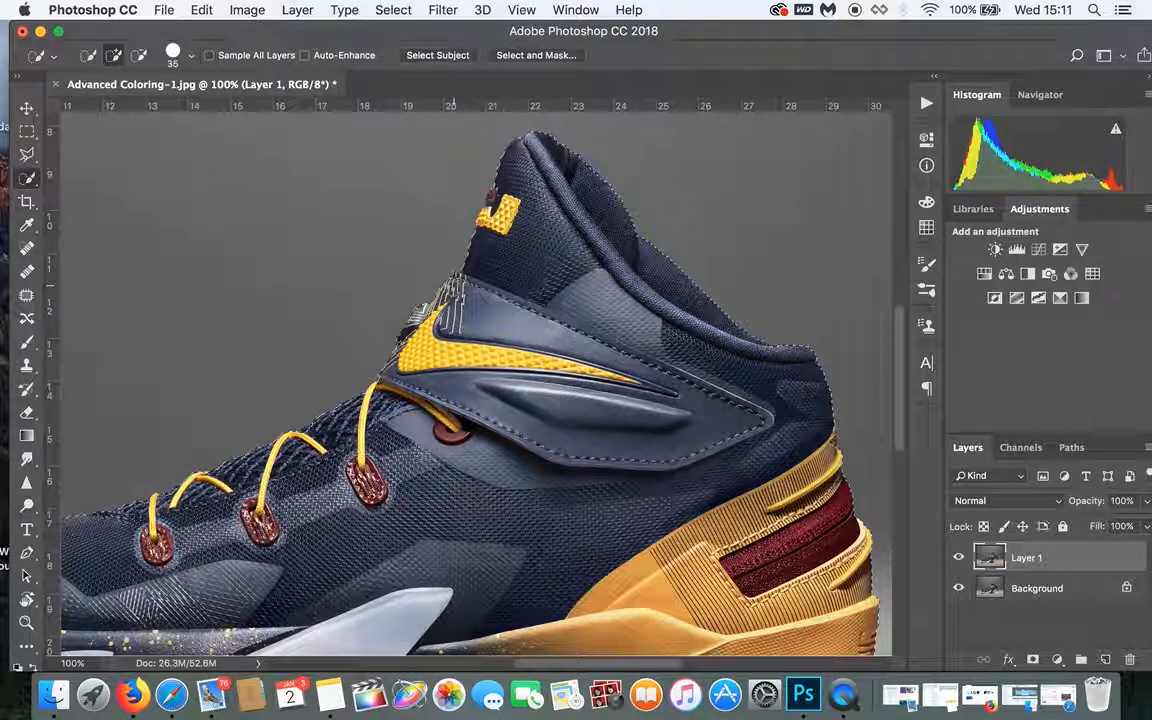
scroll(501, 283, "up", 2)
left_click_drag(501, 283, 290, 84)
left_click_drag(474, 472, 763, 370)
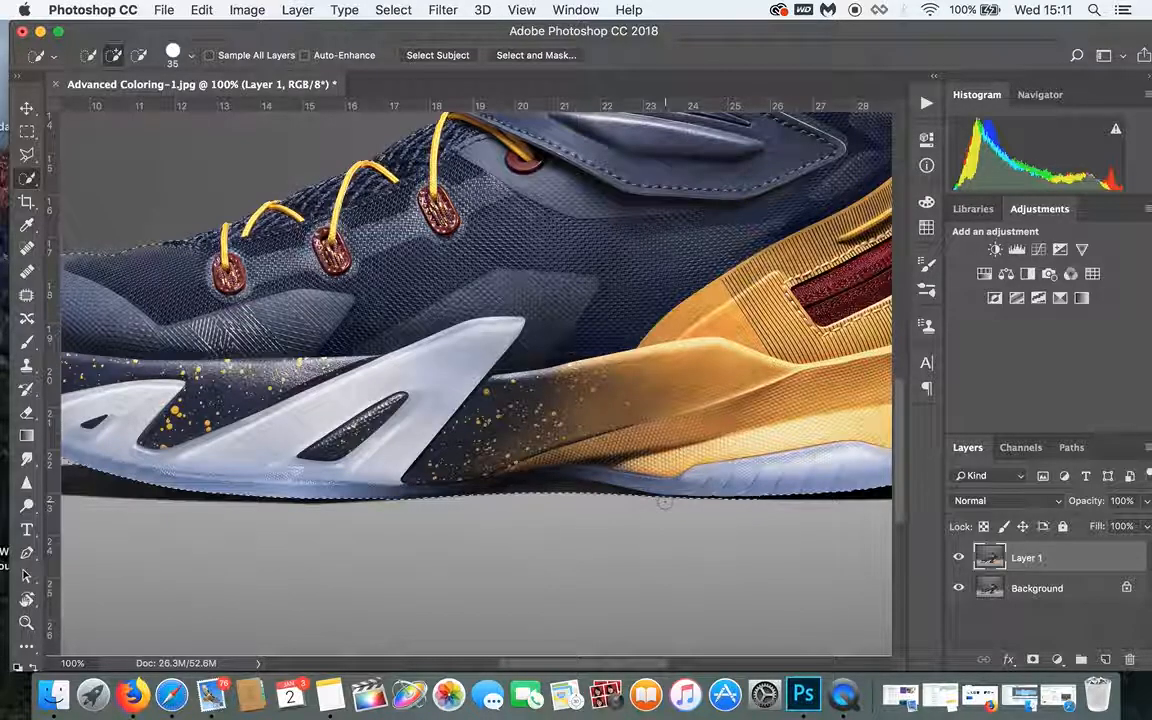
Step: Subtract the shadow under the arch from the selection and add back the midsole edge above it
scroll(664, 503, "right", 10)
scroll(663, 502, "left", 6)
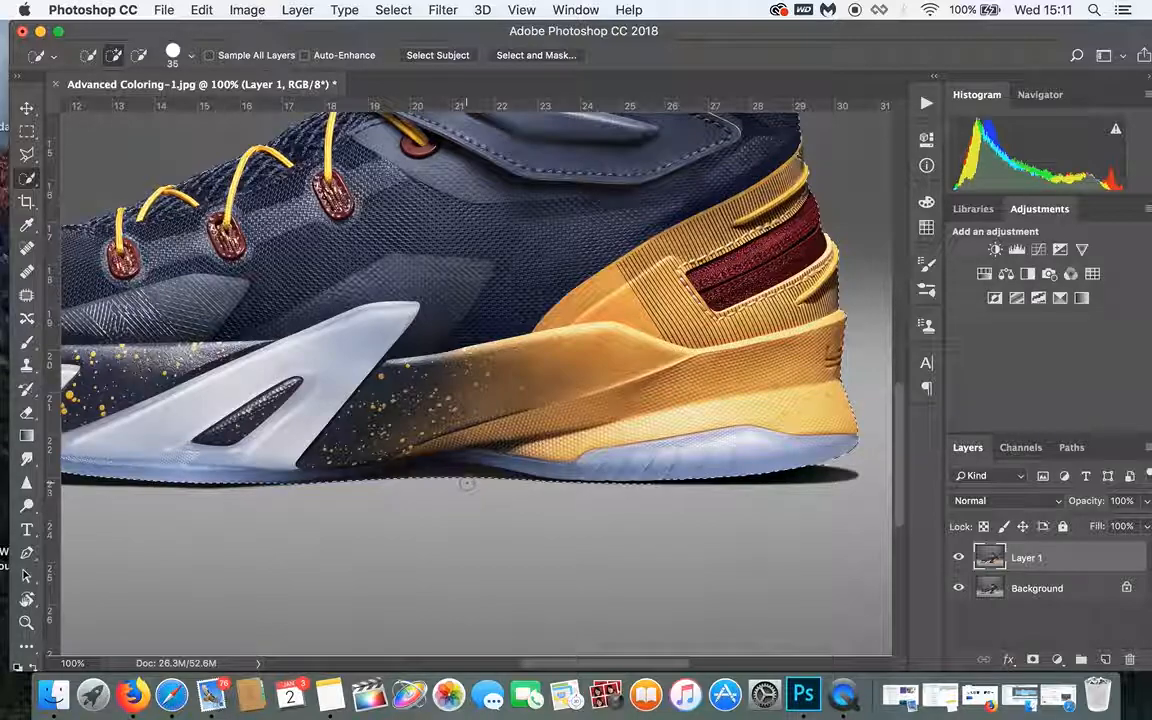
key("alt")
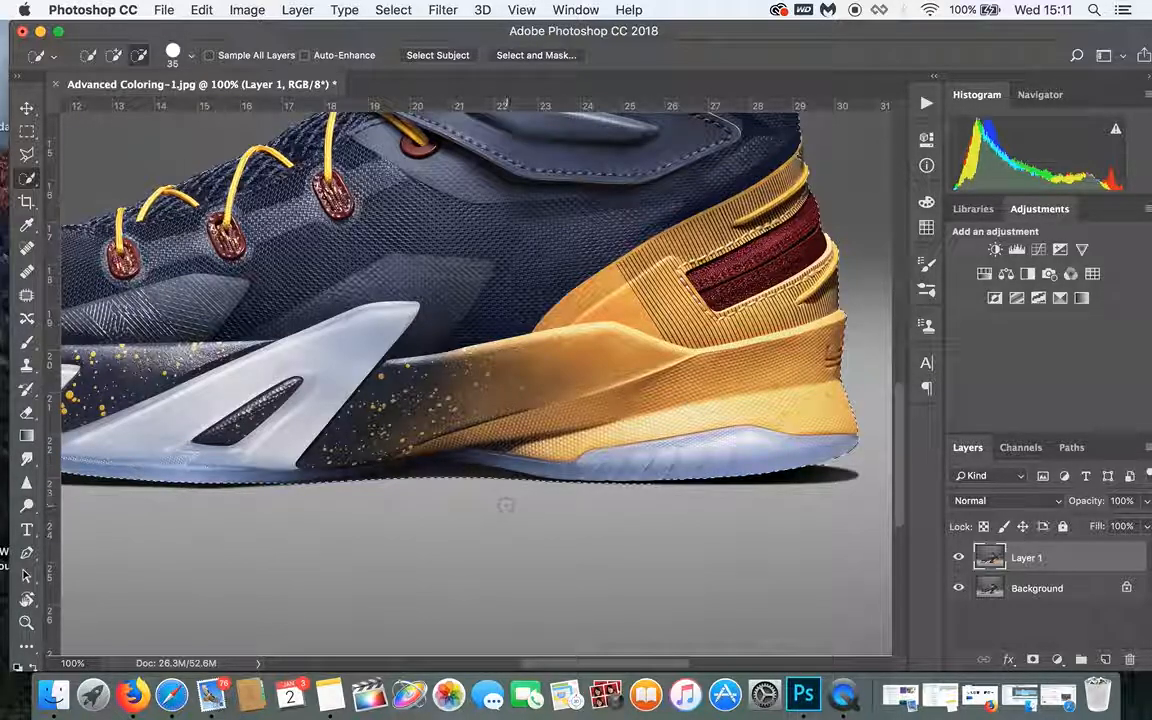
left_click_drag(474, 479, 501, 480)
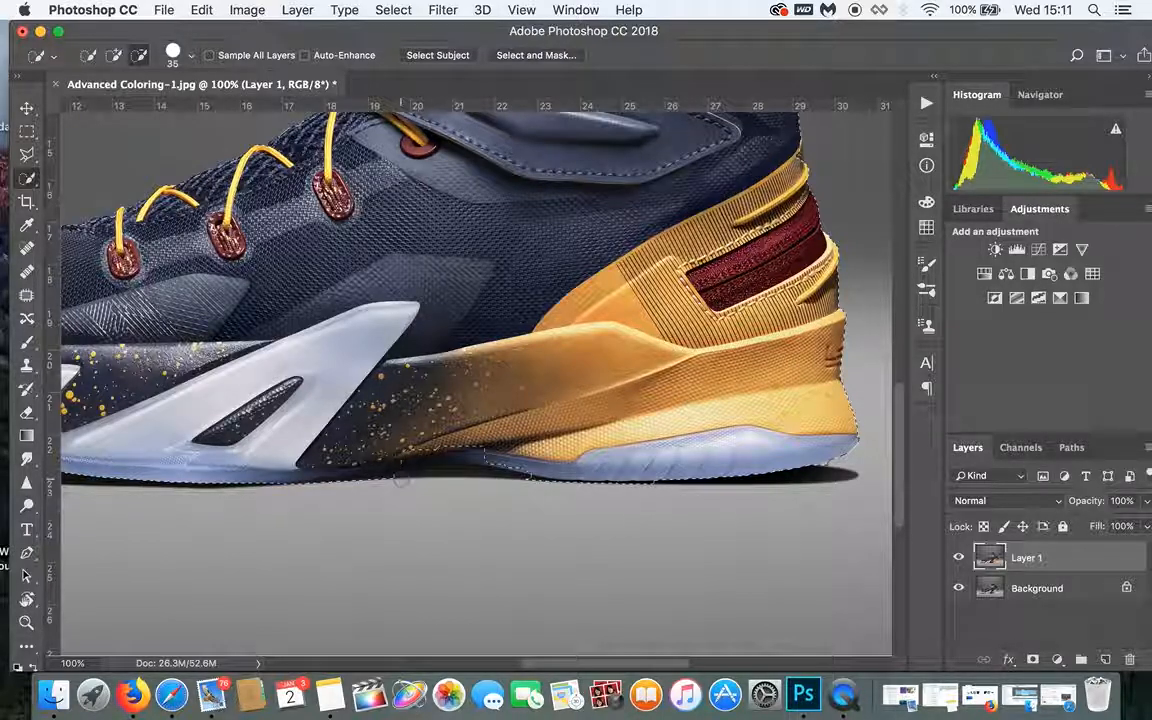
left_click_drag(423, 446, 493, 446)
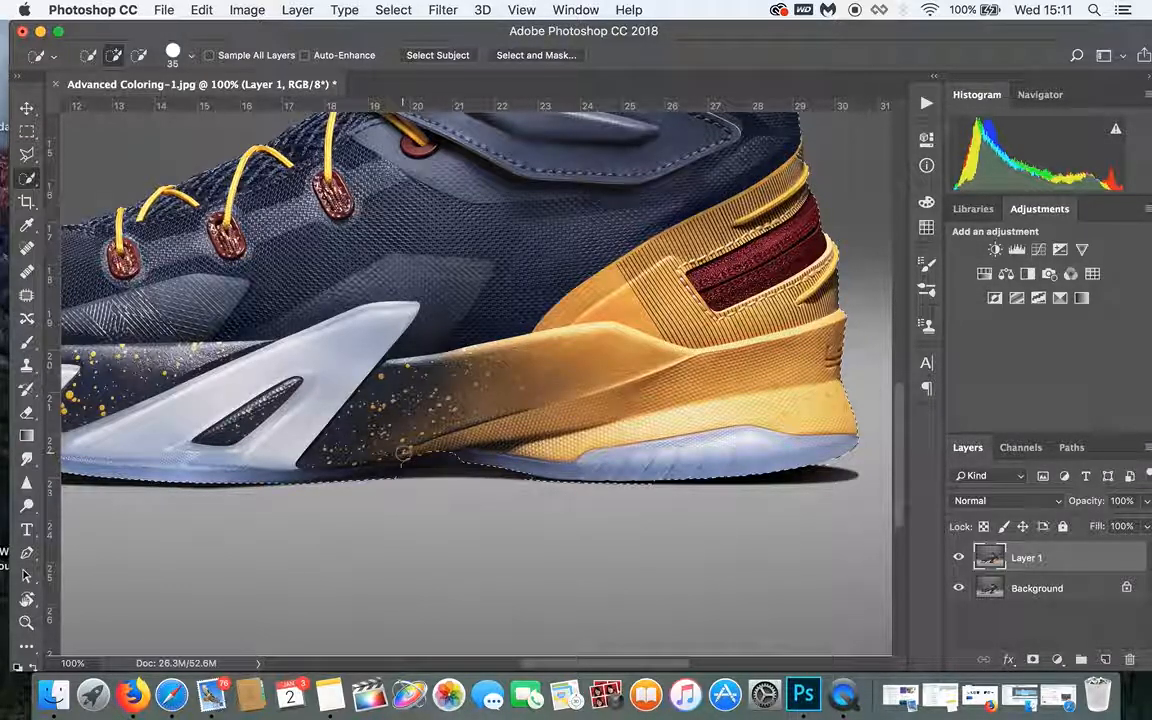
left_click_drag(406, 459, 463, 450)
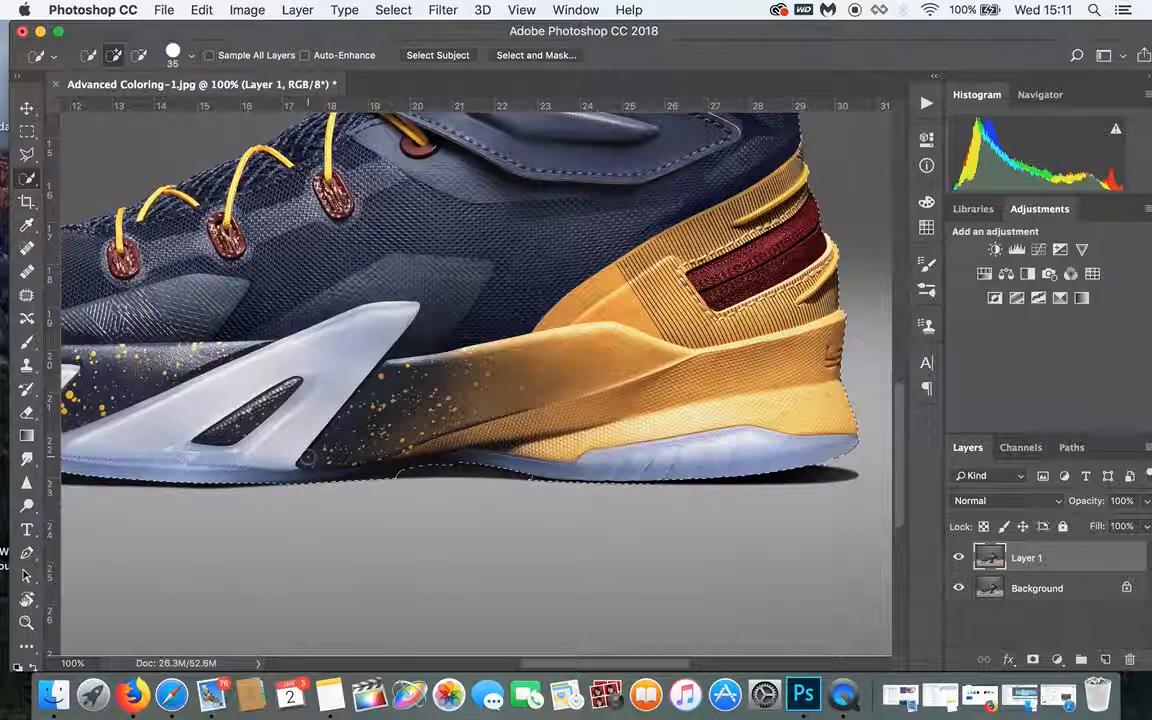
Step: Examine the selection outline around the toe, collar, heel and sole for missed areas
scroll(308, 456, "left", 6)
scroll(308, 456, "up", 3)
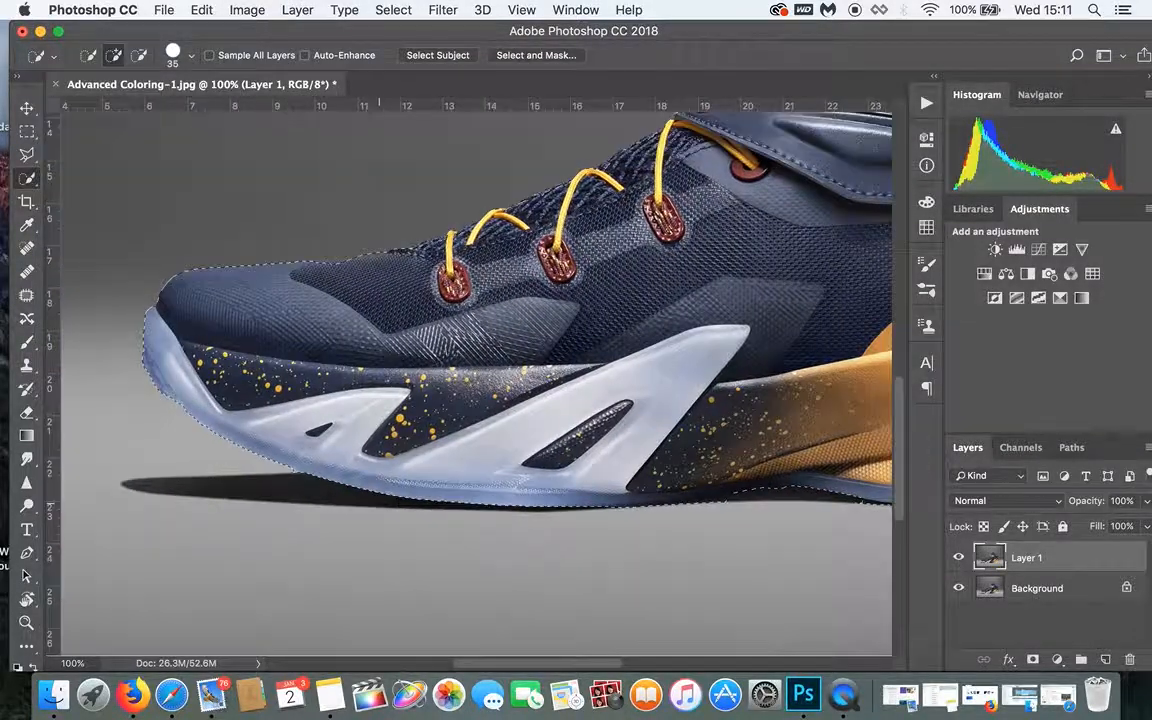
scroll(308, 456, "right", 4)
scroll(308, 456, "right", 6)
scroll(308, 456, "up", 5)
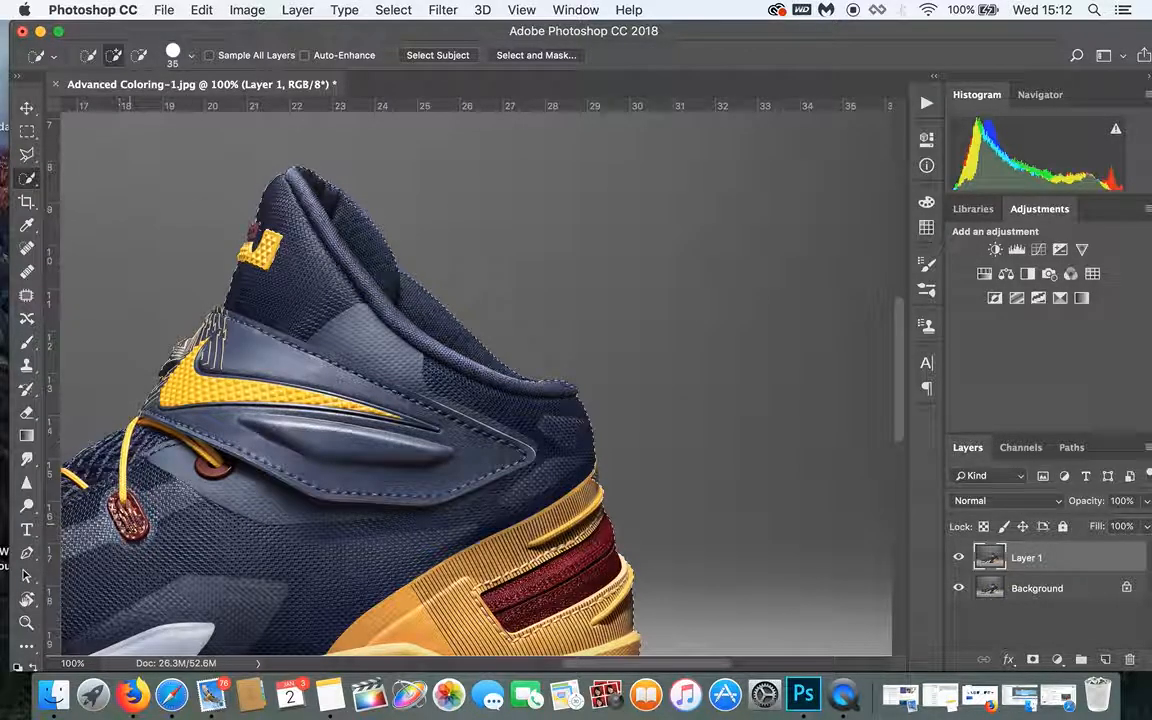
scroll(296, 448, "down", 6)
scroll(296, 448, "left", 8)
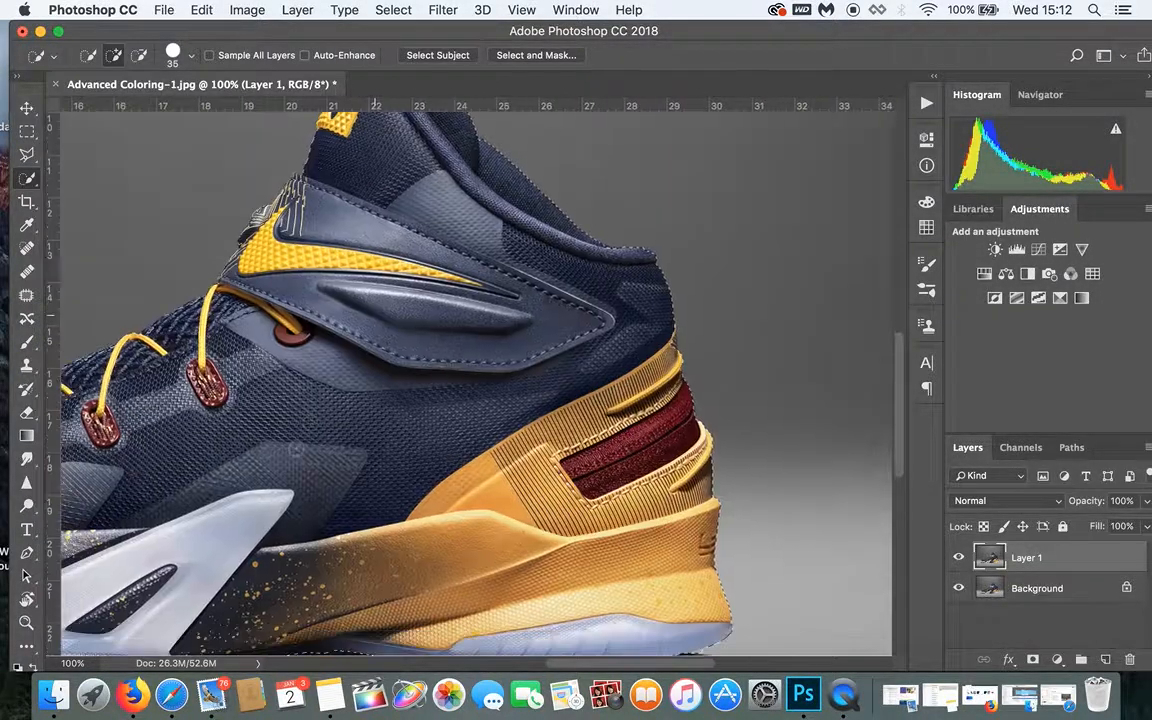
scroll(296, 448, "up", 5)
scroll(296, 448, "right", 3)
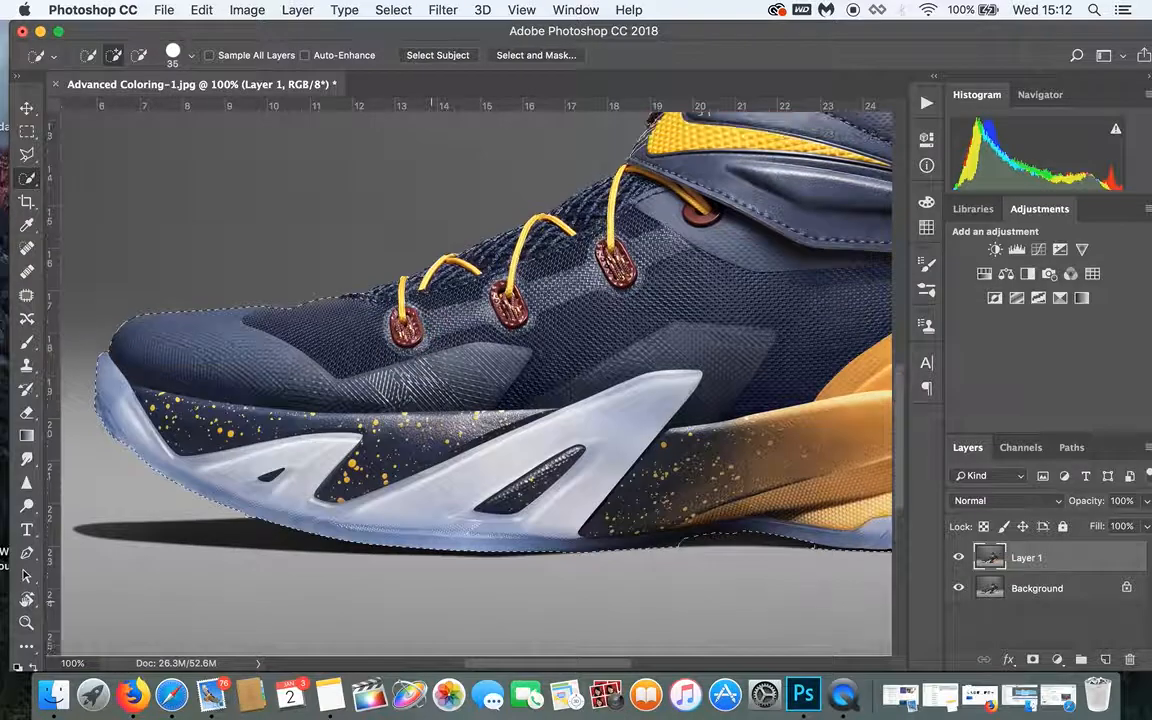
key("super+minus")
key("super+minus")
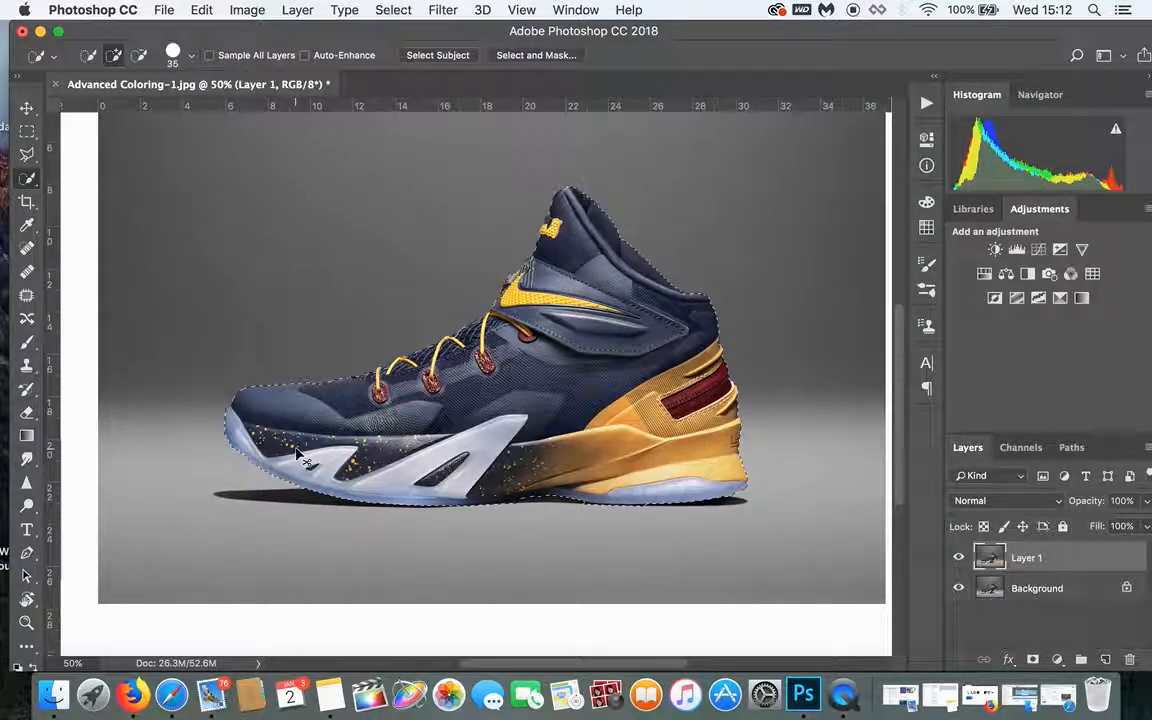
Step: Copy the selected shoe onto its own layer and check the cutout with the two layers beneath it temporarily hidden
key("super+c")
key("super+v")
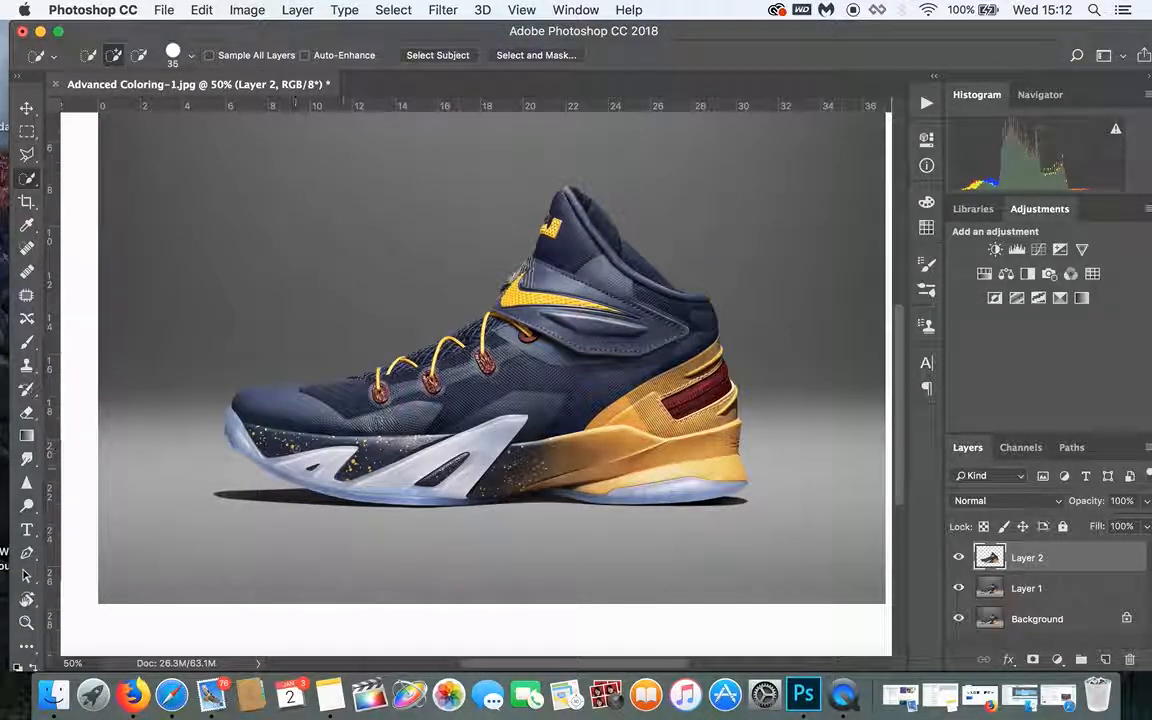
left_click(959, 589)
left_click(959, 618)
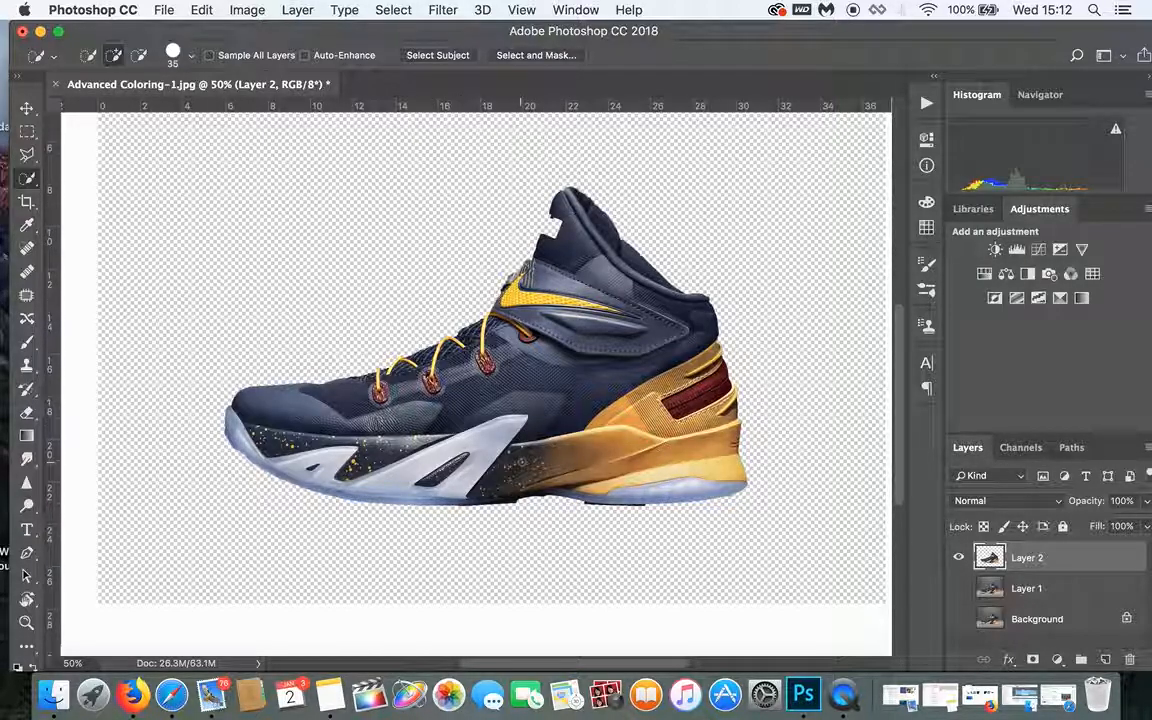
left_click(958, 588)
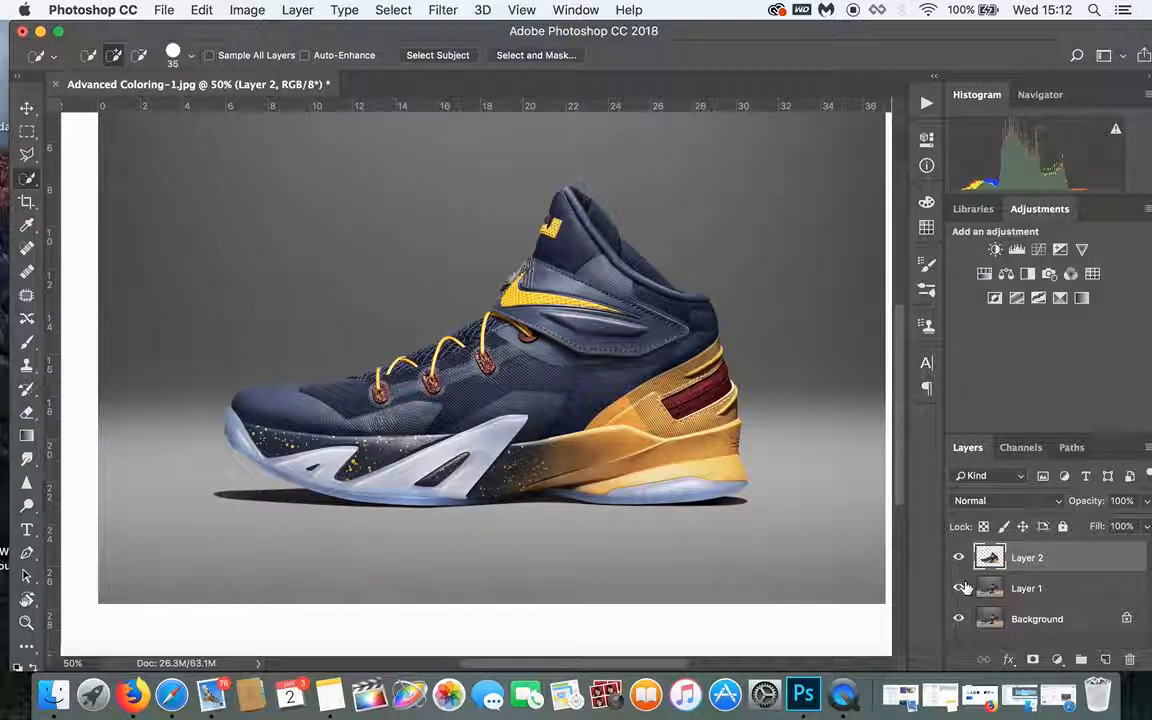
Step: Make Layer 1 active and reload the previous shoe selection
left_click(1053, 587)
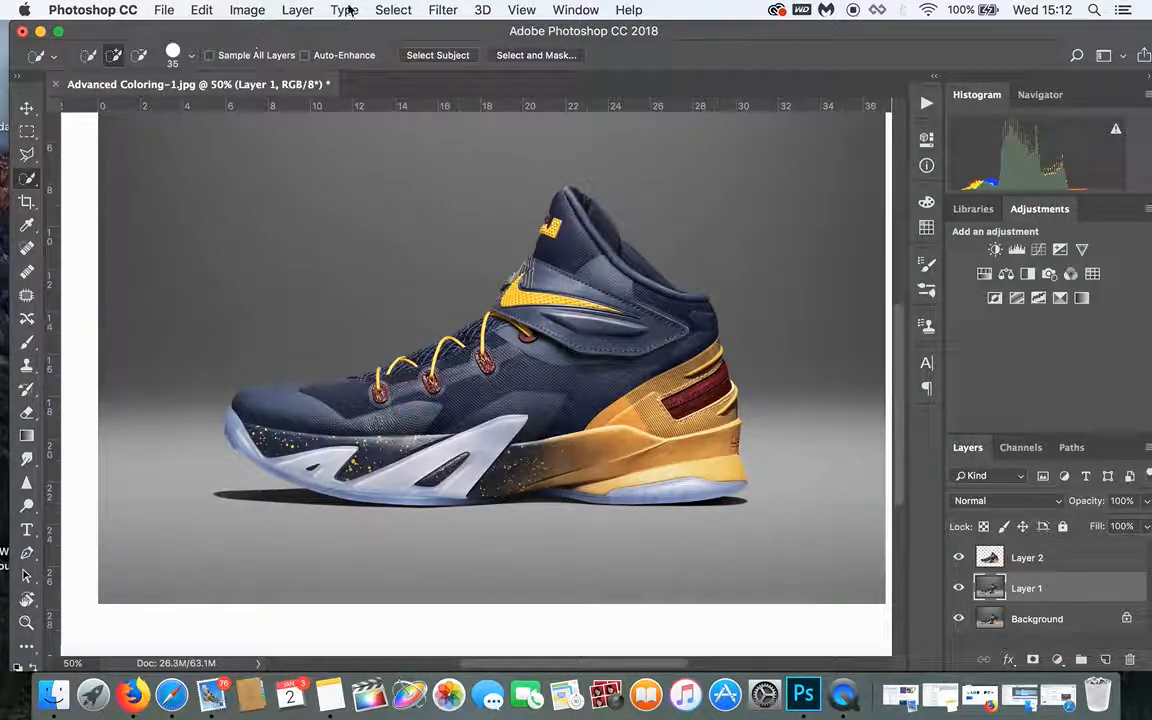
left_click(393, 10)
left_click(411, 65)
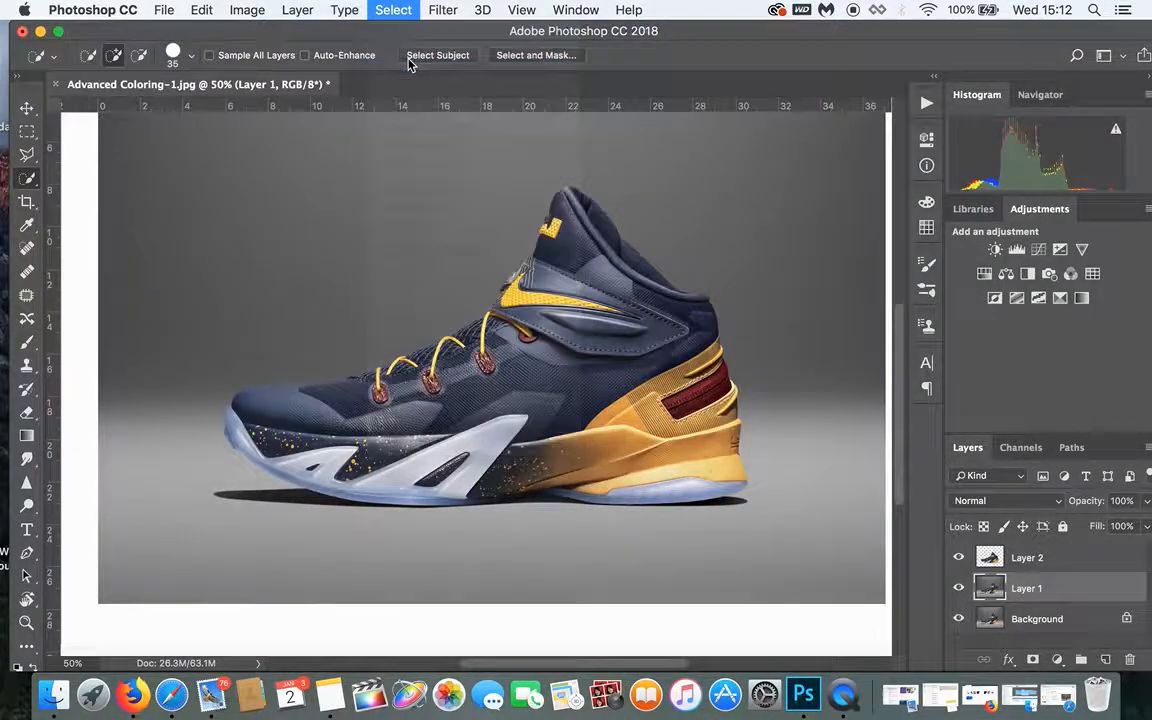
key("super+equal")
key("super+equal")
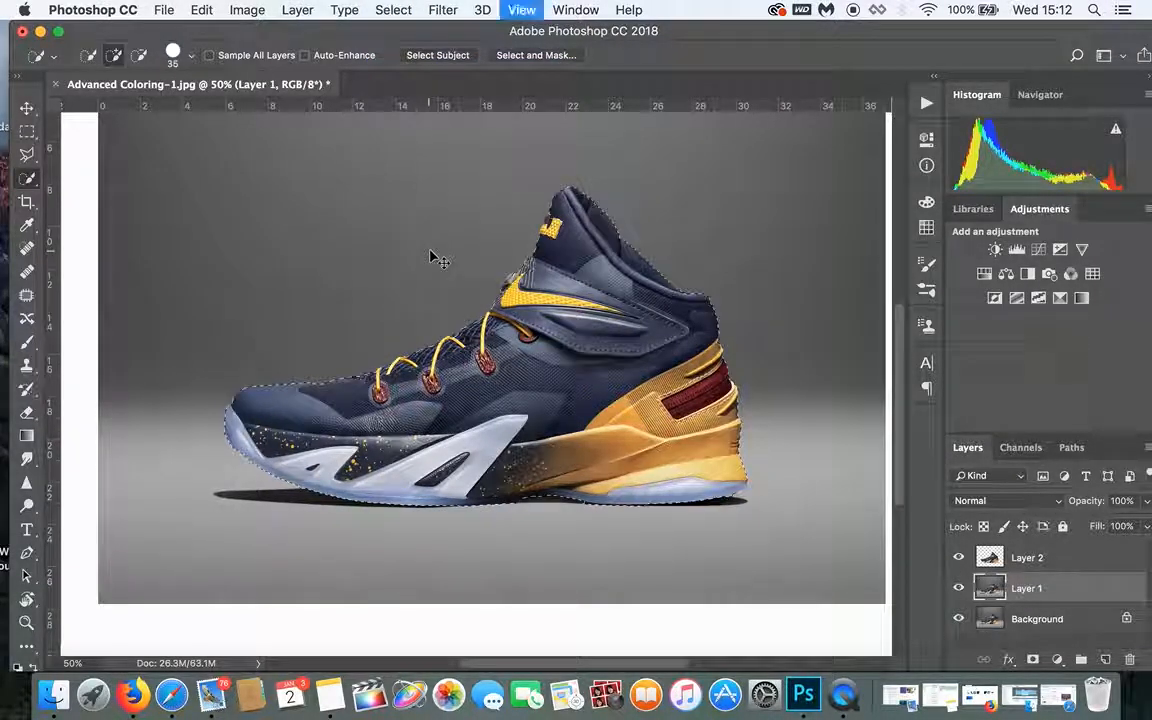
Step: Reduce the Quick Selection brush size to 9 and examine the selection edge along the strap and tongue logo
scroll(430, 251, "up", 3)
scroll(430, 251, "right", 3)
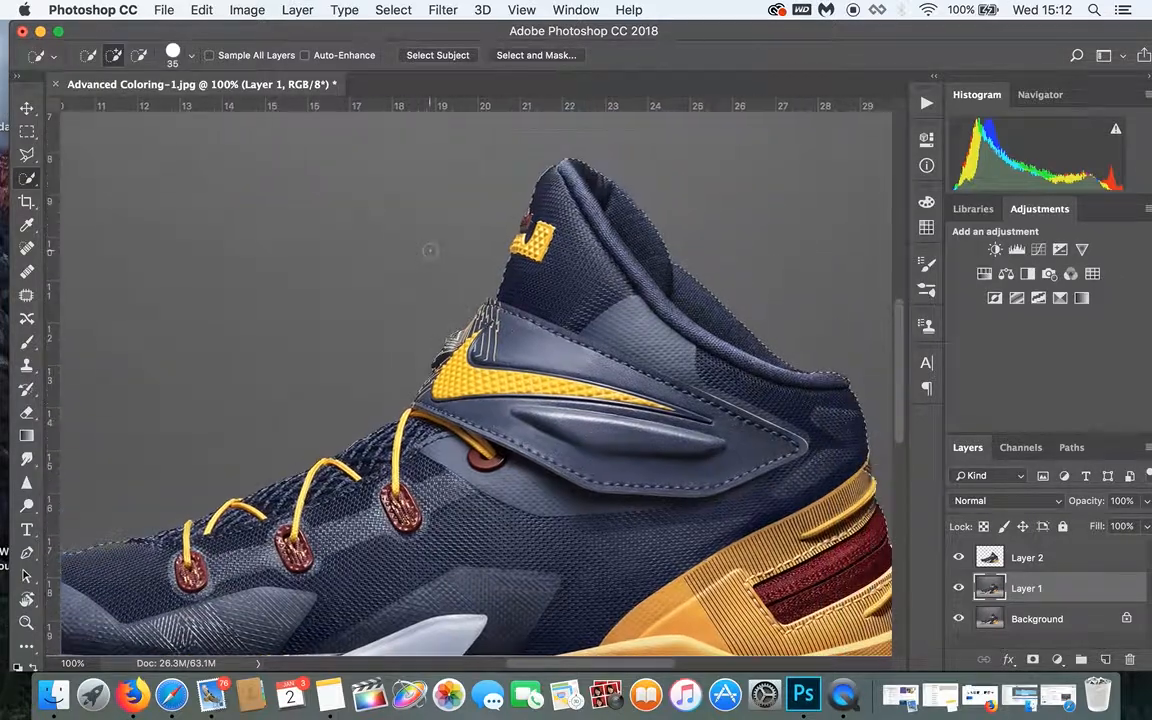
key("alt")
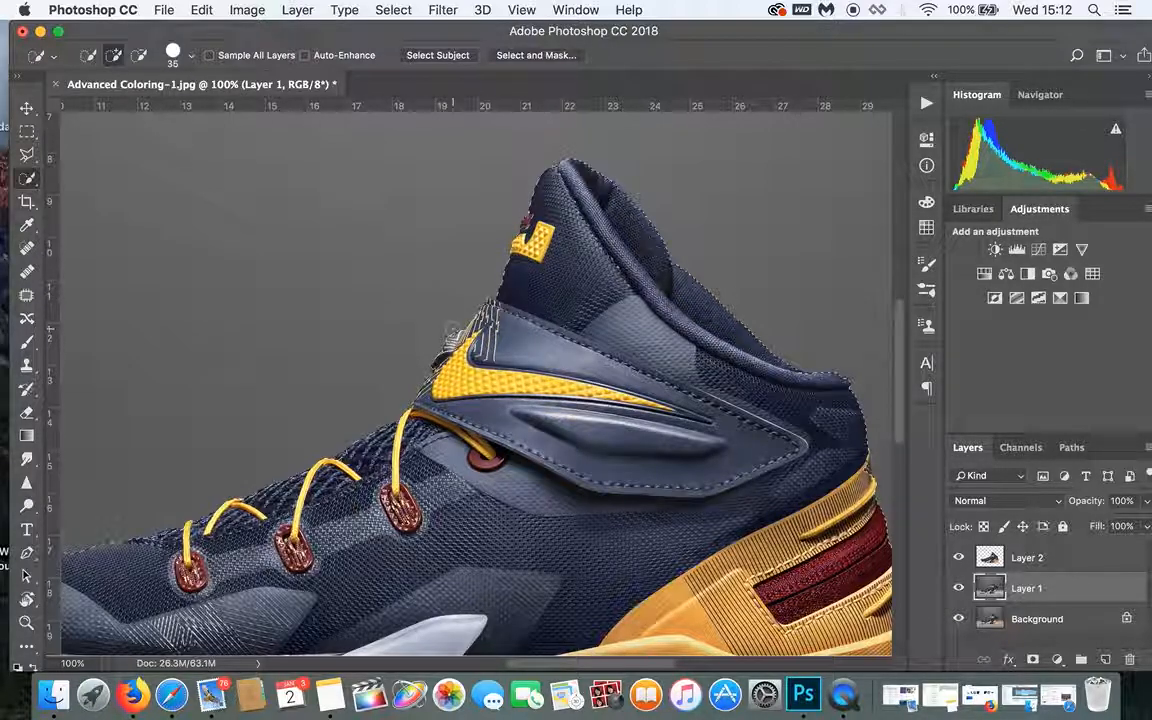
key("super+plus")
key("super+plus")
scroll(453, 329, "up", 5)
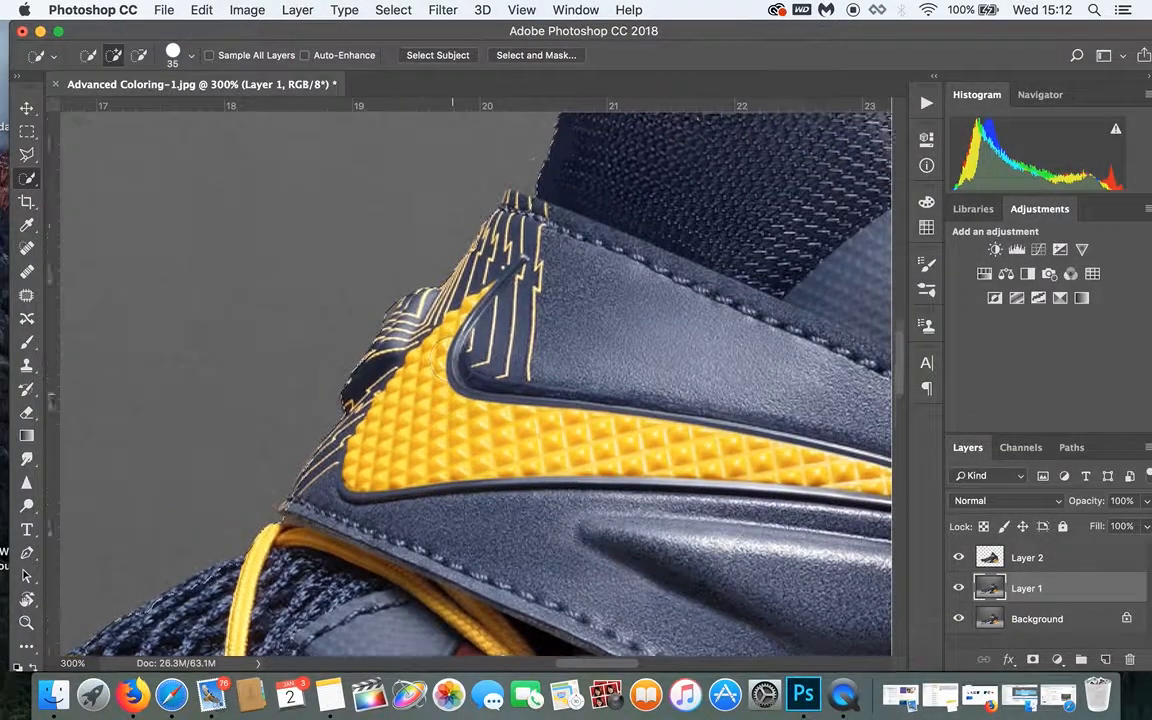
key("bracketleft")
key("bracketleft")
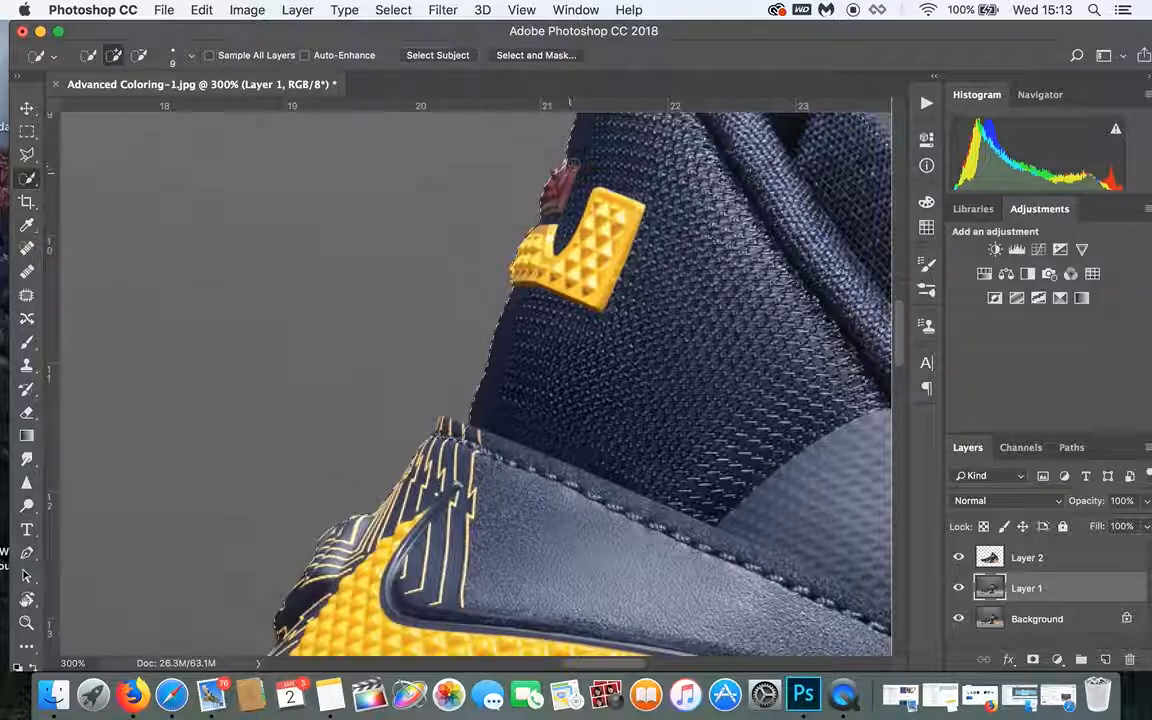
scroll(498, 253, "down", 3)
scroll(498, 253, "left", 3)
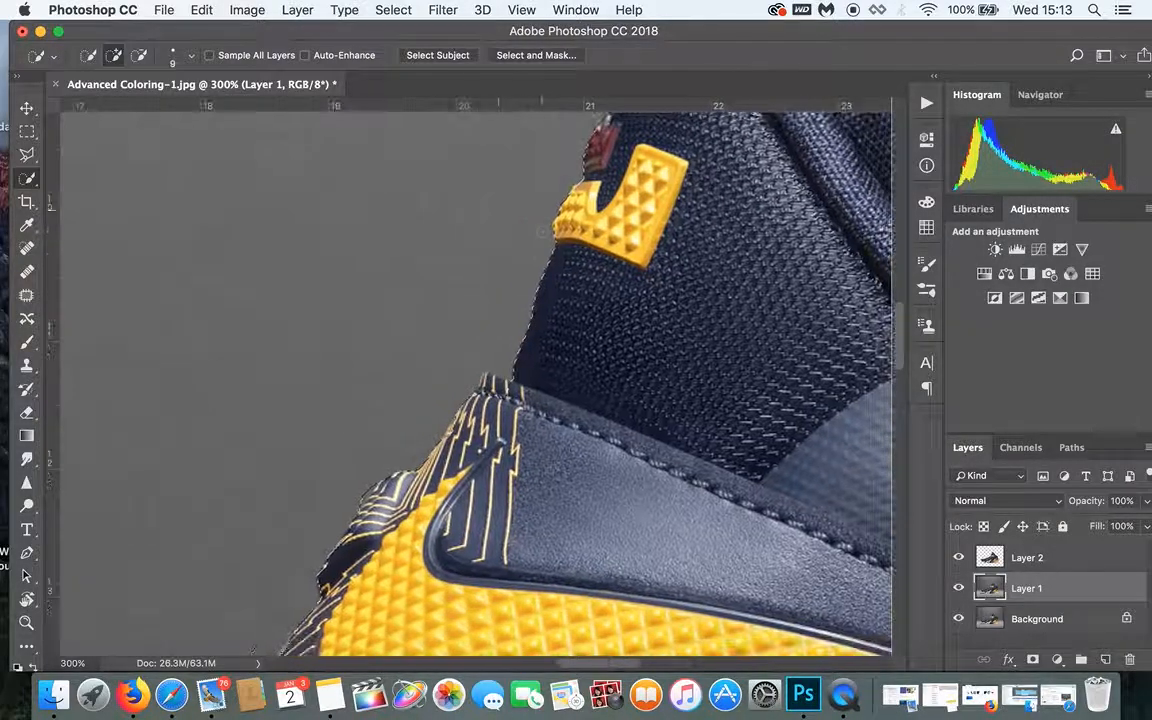
Step: Copy the selected shoe from Layer 1 and paste it onto a new layer
key("super+minus")
key("super+minus")
key("super+minus")
key("super+minus")
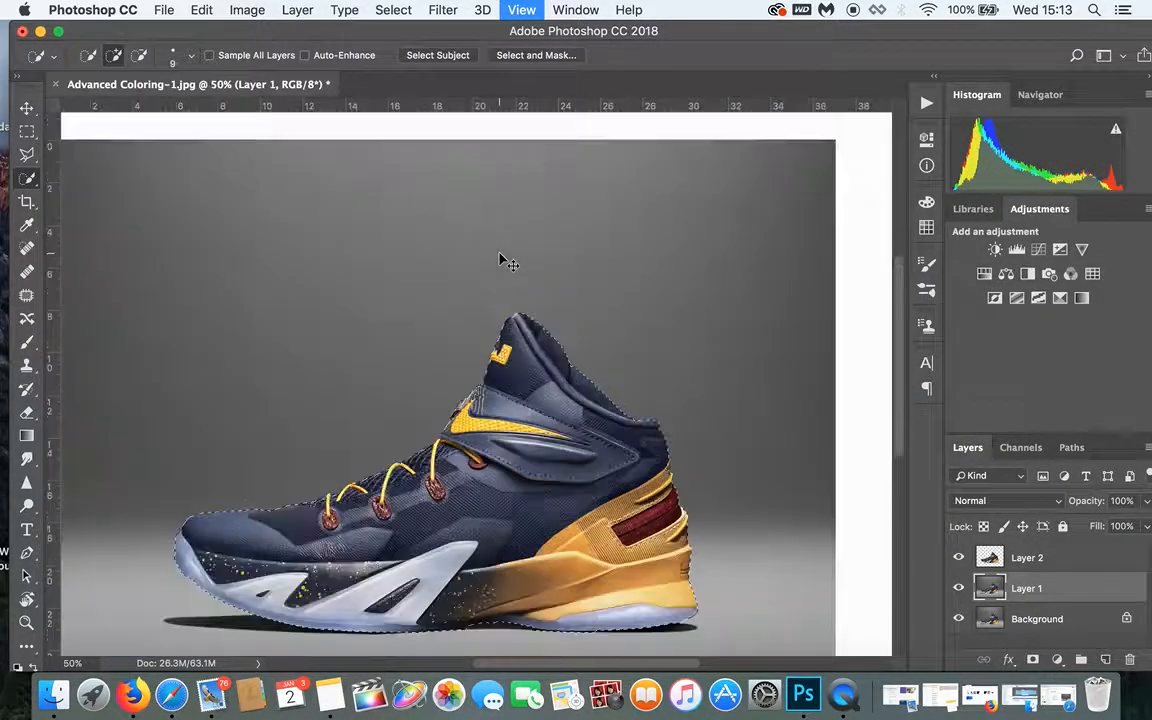
key("super+minus")
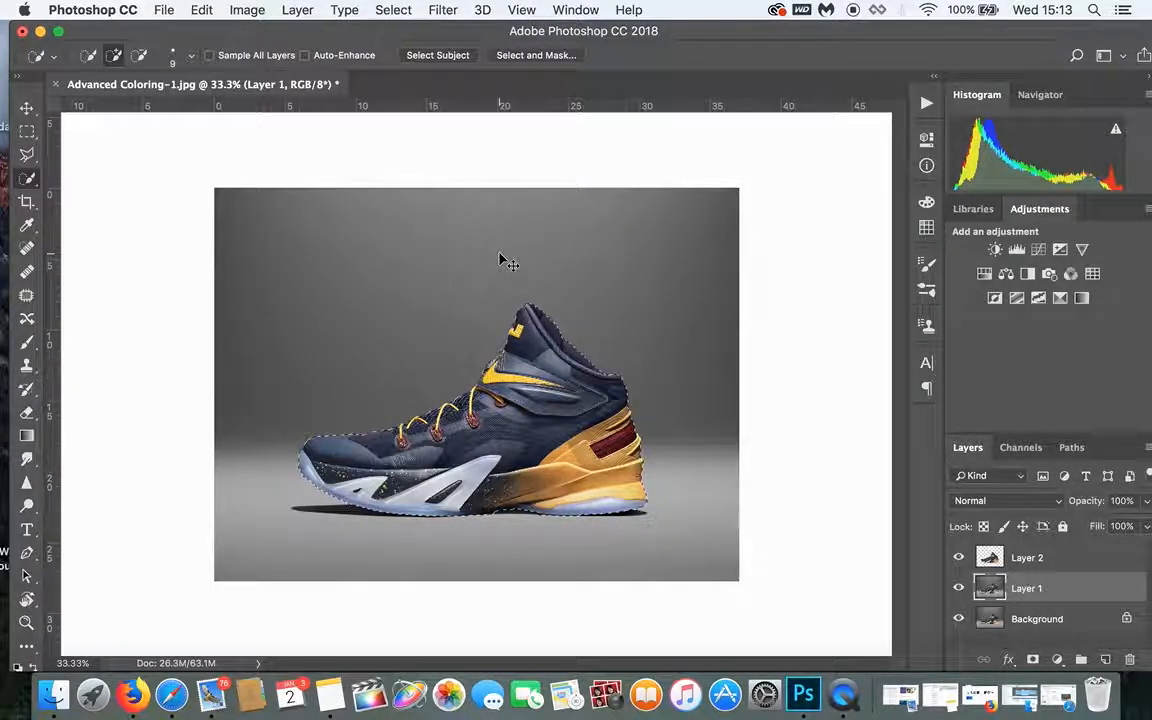
key("super+c")
key("super+v")
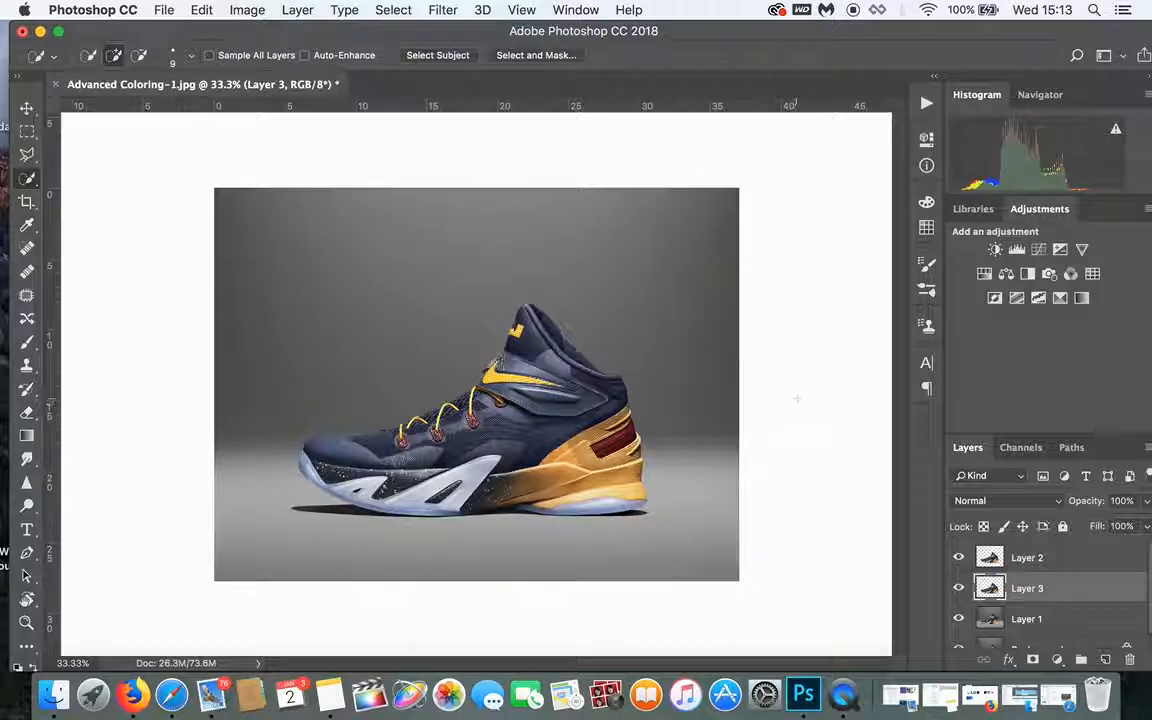
Step: Hide every layer except the new shoe copy and move the cut-out shoe slightly upward on the canvas
left_click(958, 619)
scroll(960, 628, "down", 1)
left_click(958, 635)
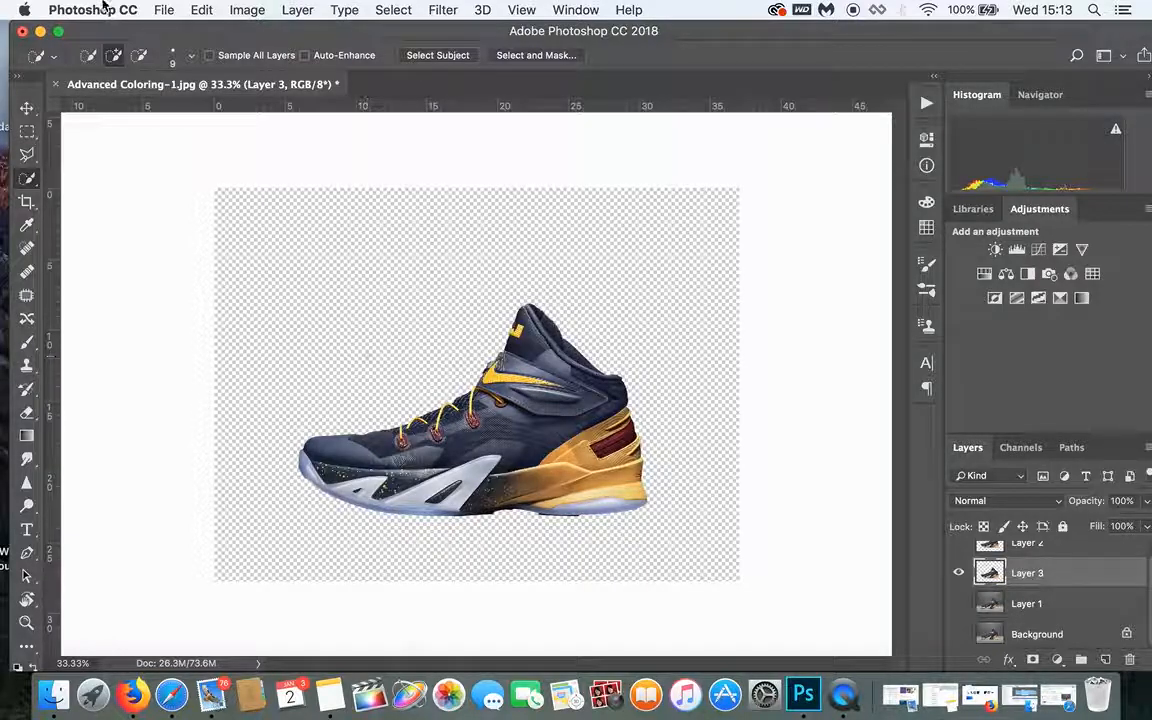
key("v")
left_click_drag(541, 438, 527, 376)
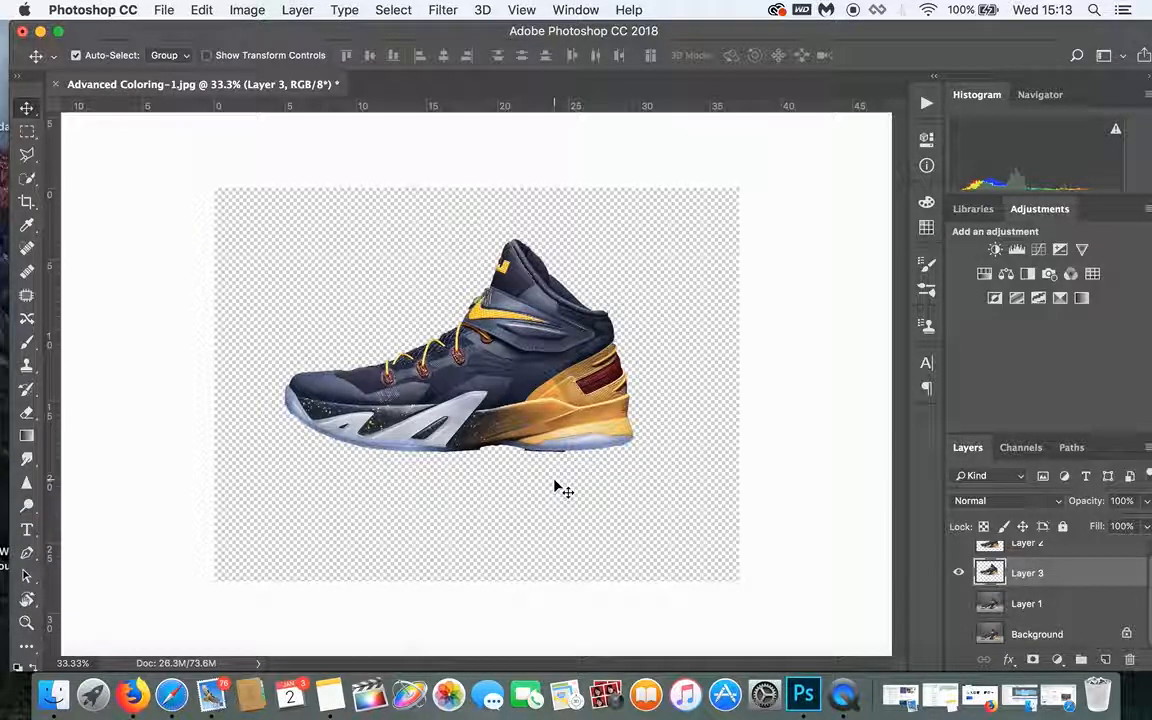
Step: Outline the leftover black shadow strip beneath the heel's sole with the Polygonal Lasso and erase it
key("super+plus")
key("super+plus")
key("super+plus")
key("super+plus")
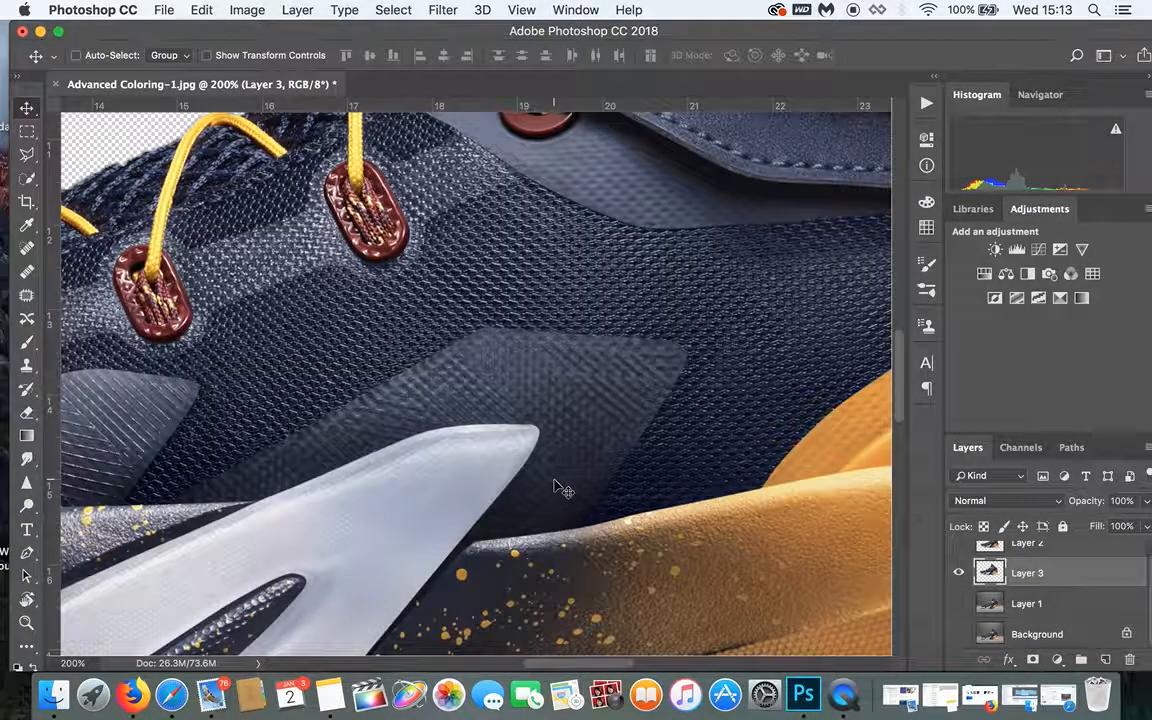
scroll(555, 487, "down", 10)
scroll(555, 487, "right", 7)
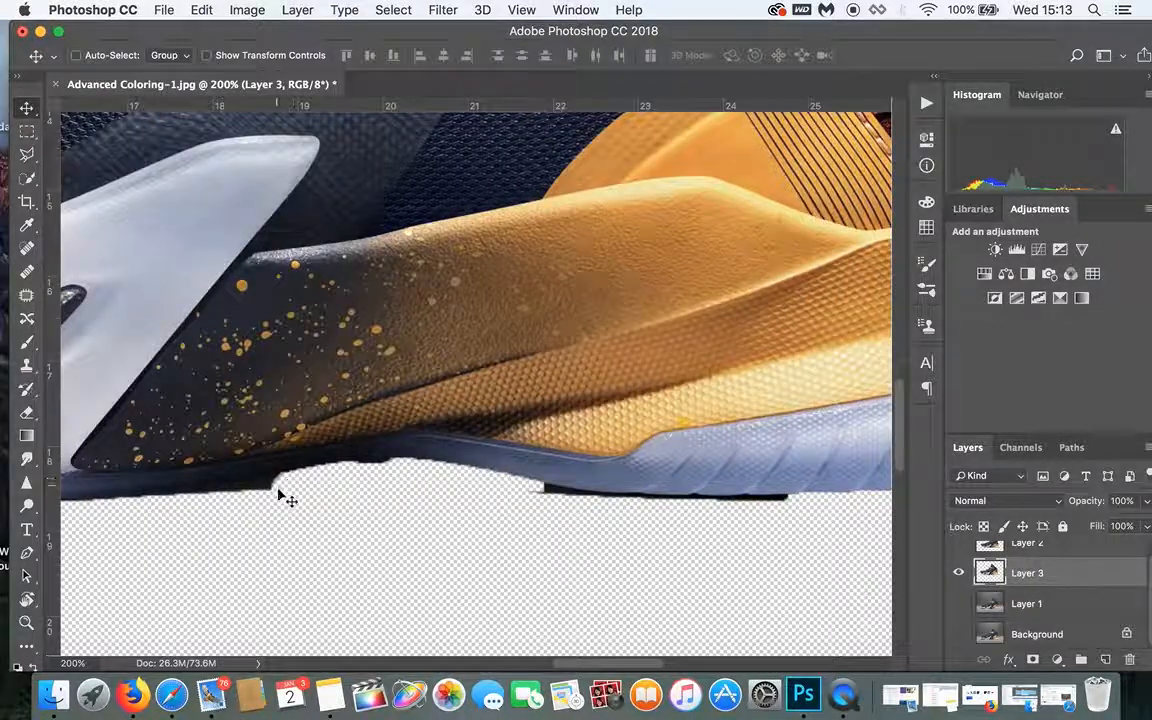
scroll(230, 430, "left", 4)
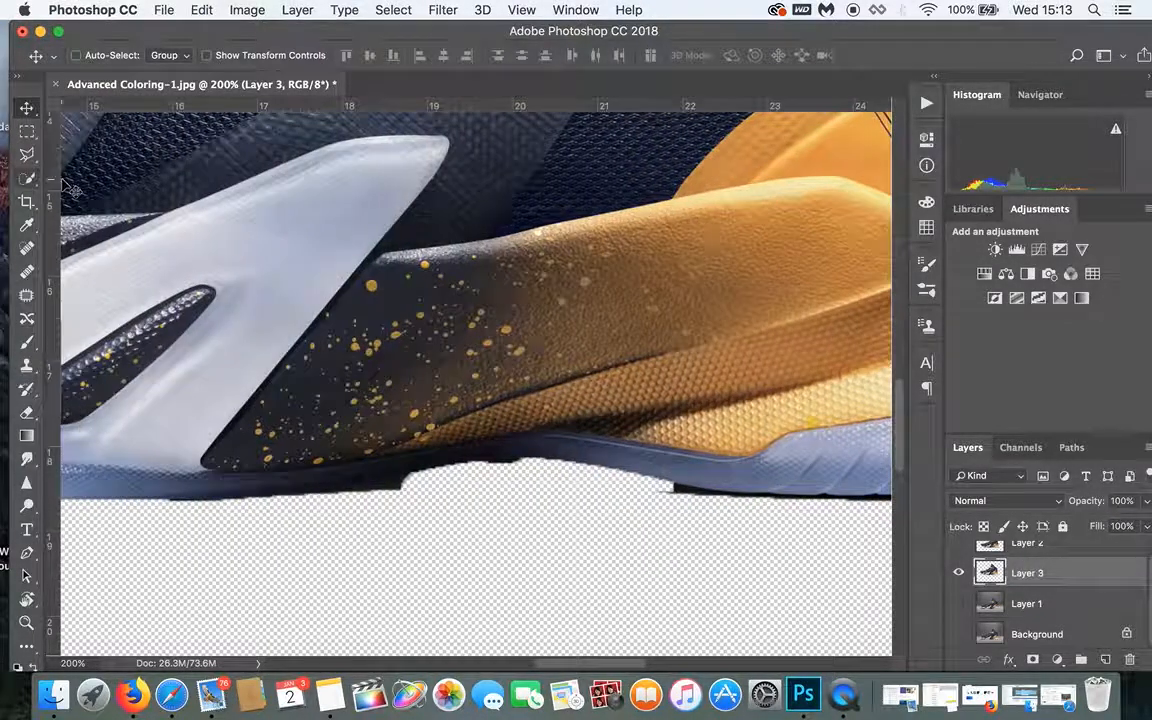
key("l")
scroll(505, 445, "right", 4)
scroll(505, 445, "down", 2)
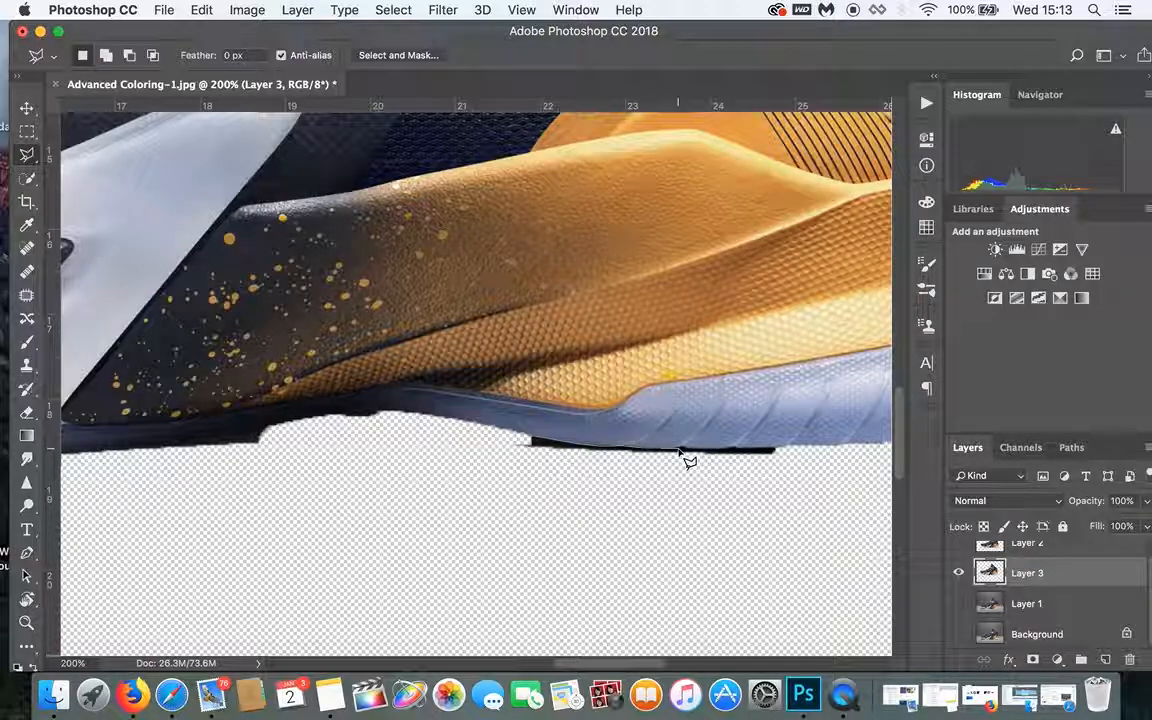
left_click(772, 467)
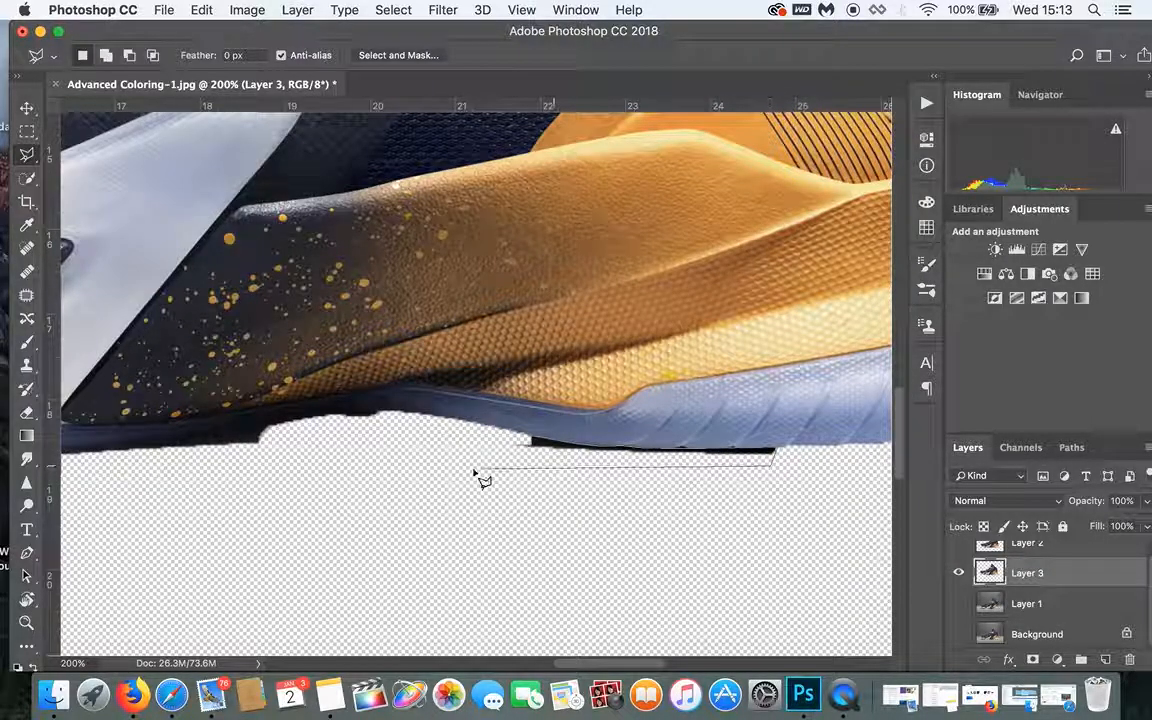
left_click(536, 442)
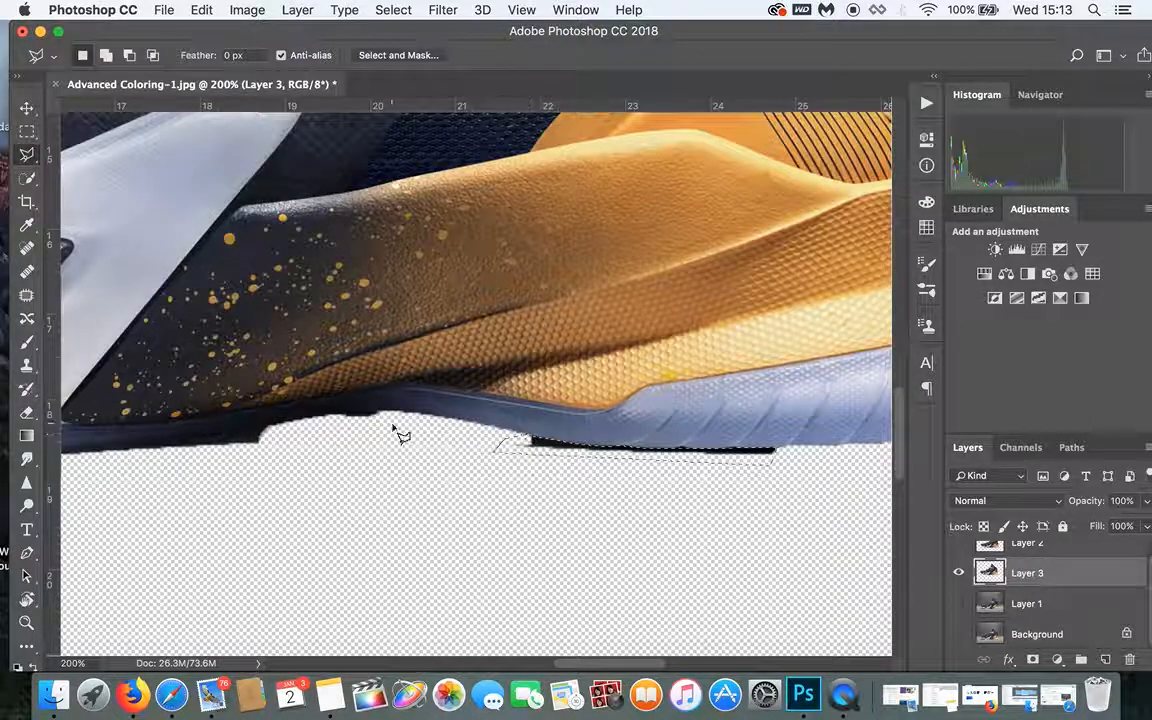
key("e")
mouse_move(390, 425)
left_mouse_down()
mouse_move(441, 420)
mouse_move(884, 505)
left_mouse_up()
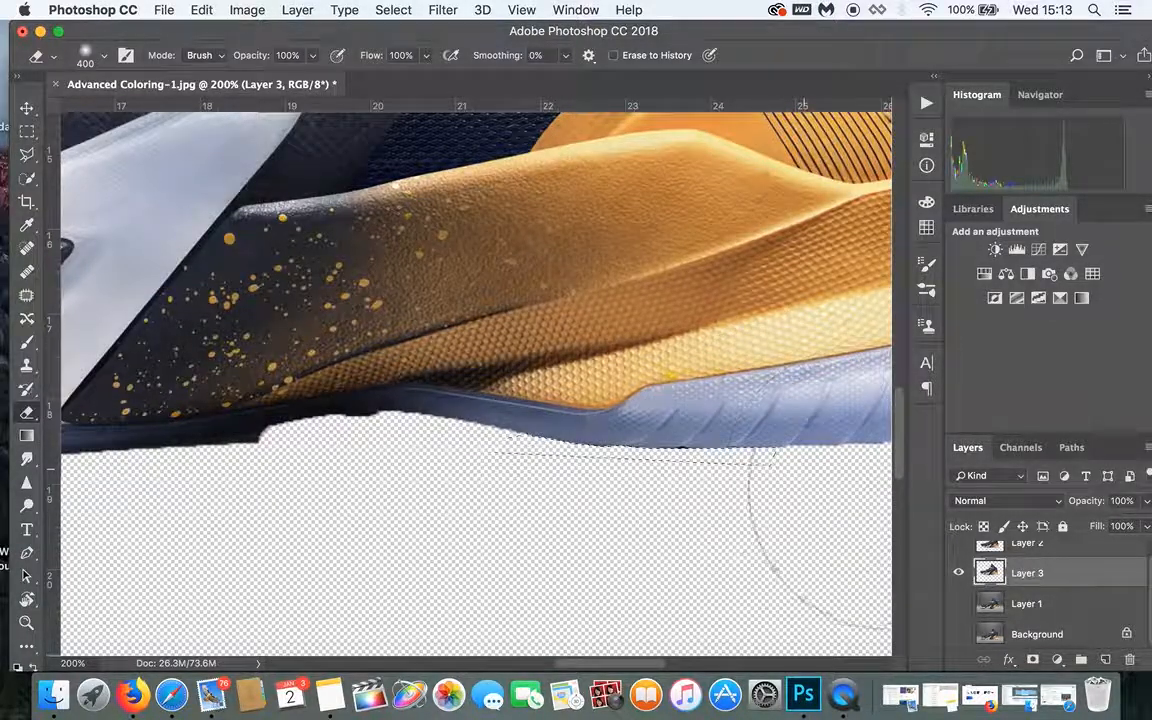
Step: Reduce the eraser brush size to 100 and inspect the sole's lower edge for remaining shadow
key("bracketleft")
key("bracketleft")
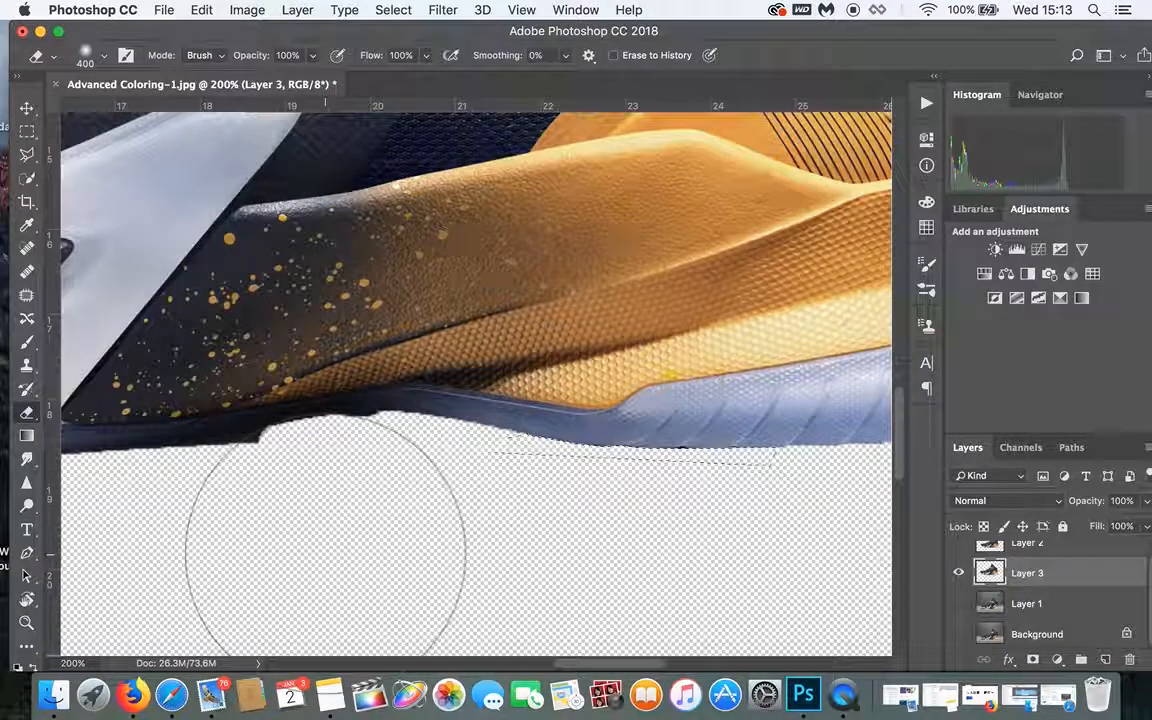
key("bracketleft")
key("bracketleft")
key("bracketleft")
key("bracketleft")
key("bracketleft")
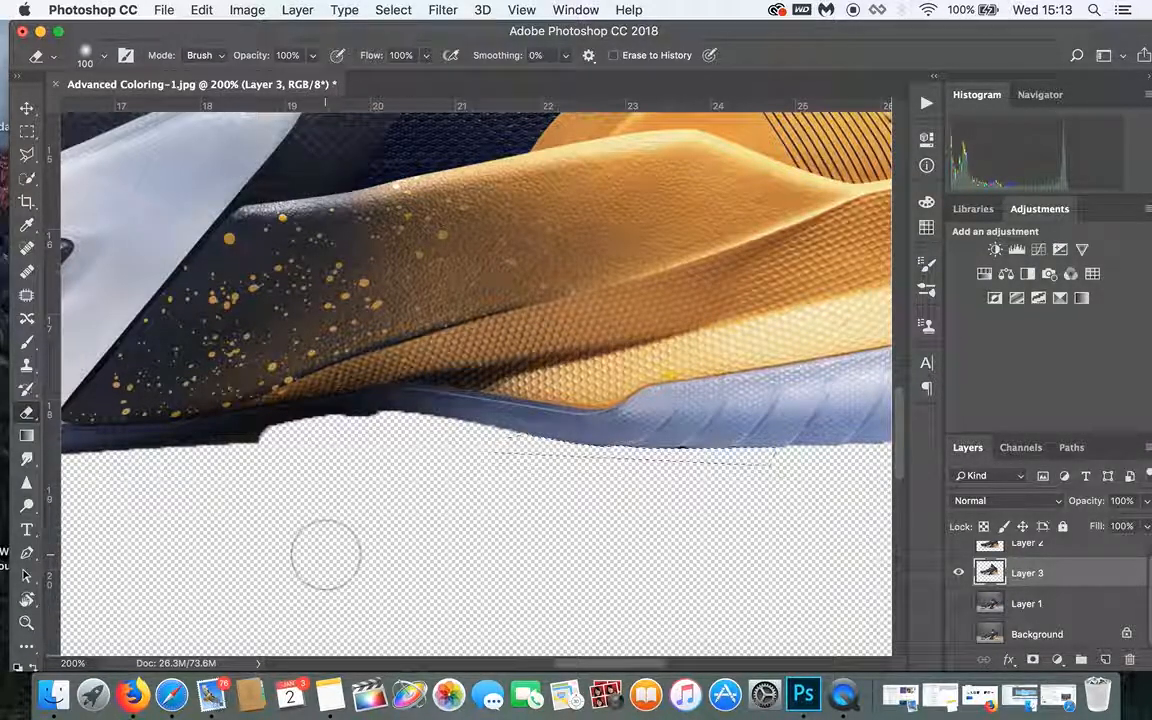
scroll(327, 548, "left", 3)
scroll(180, 470, "left", 8)
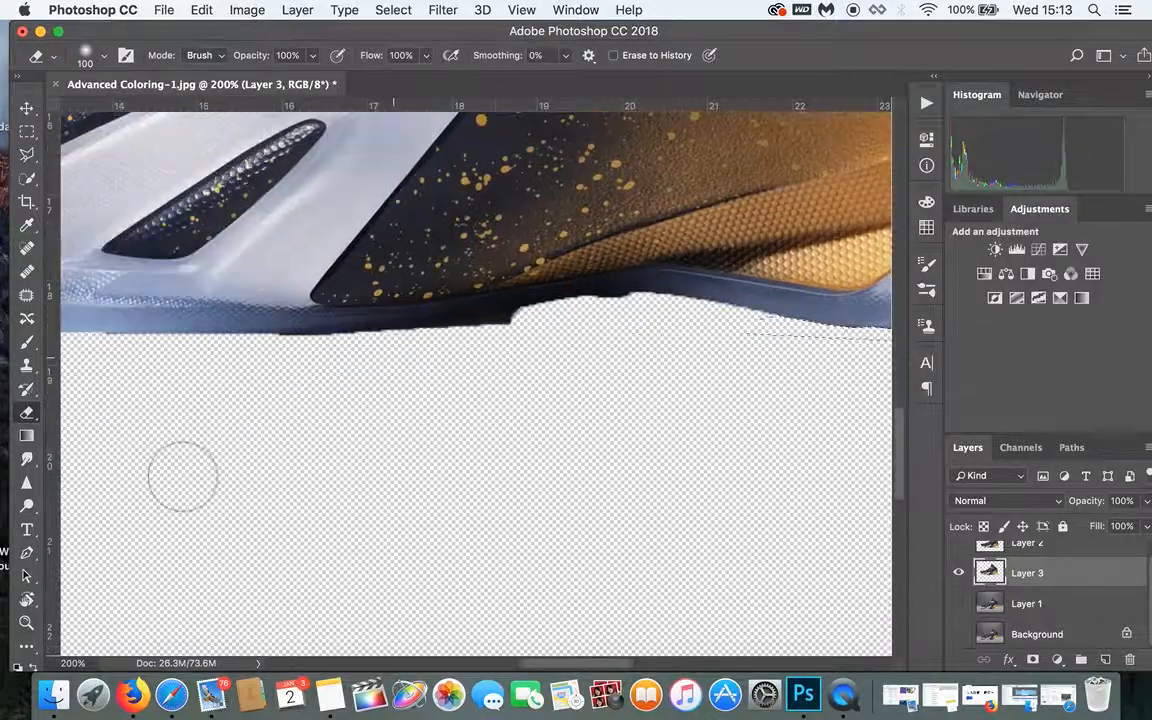
scroll(299, 446, "up", 2)
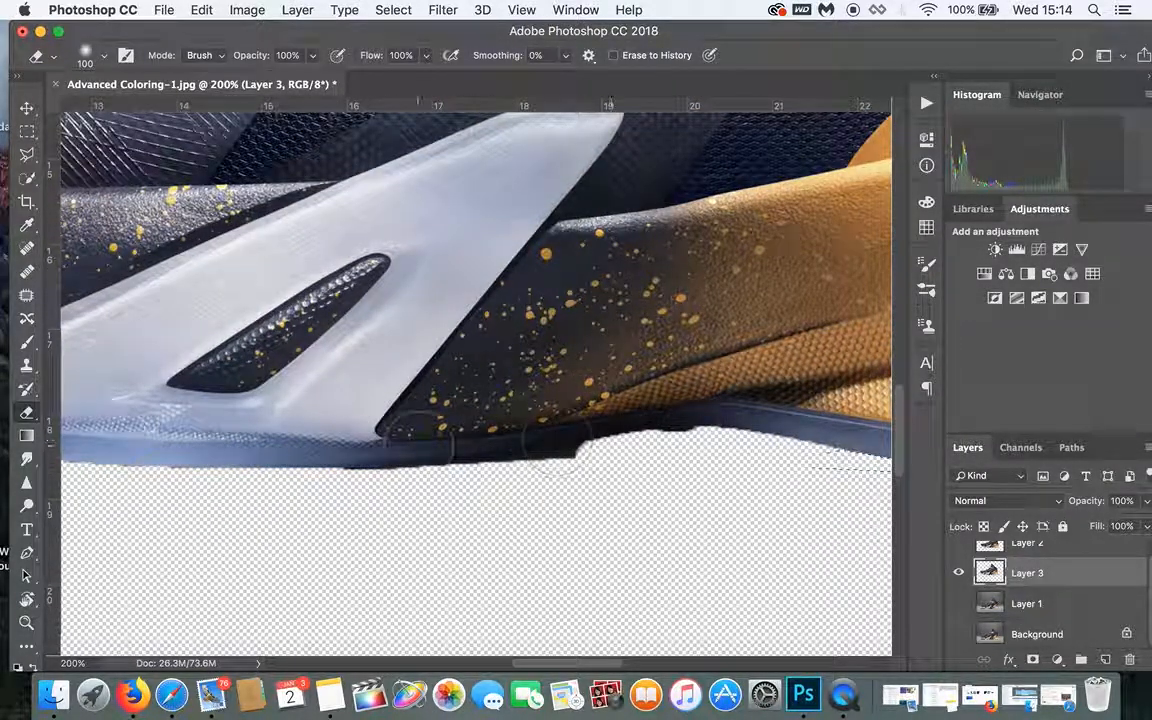
scroll(450, 465, "down", 5)
scroll(450, 465, "left", 5)
scroll(410, 430, "right", 8)
scroll(410, 430, "up", 1)
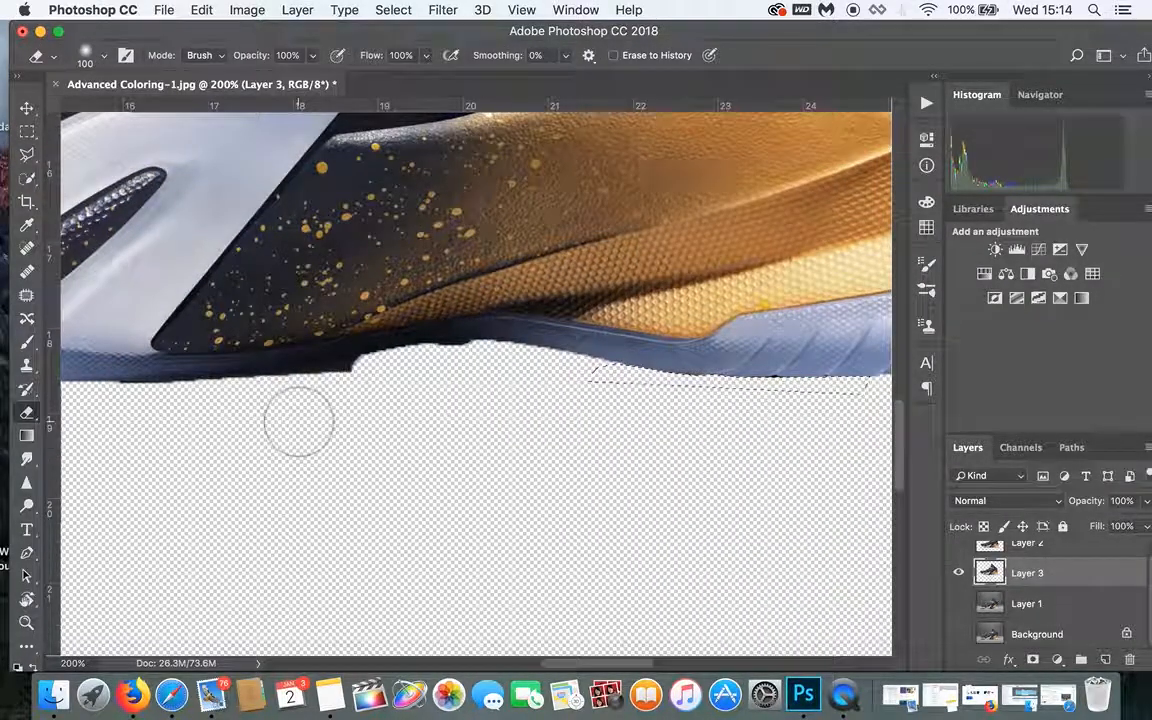
Step: Outline the leftover shadow under the midsole in front of the arch with the Polygonal Lasso, erase it and clear the selection
left_click(23, 157)
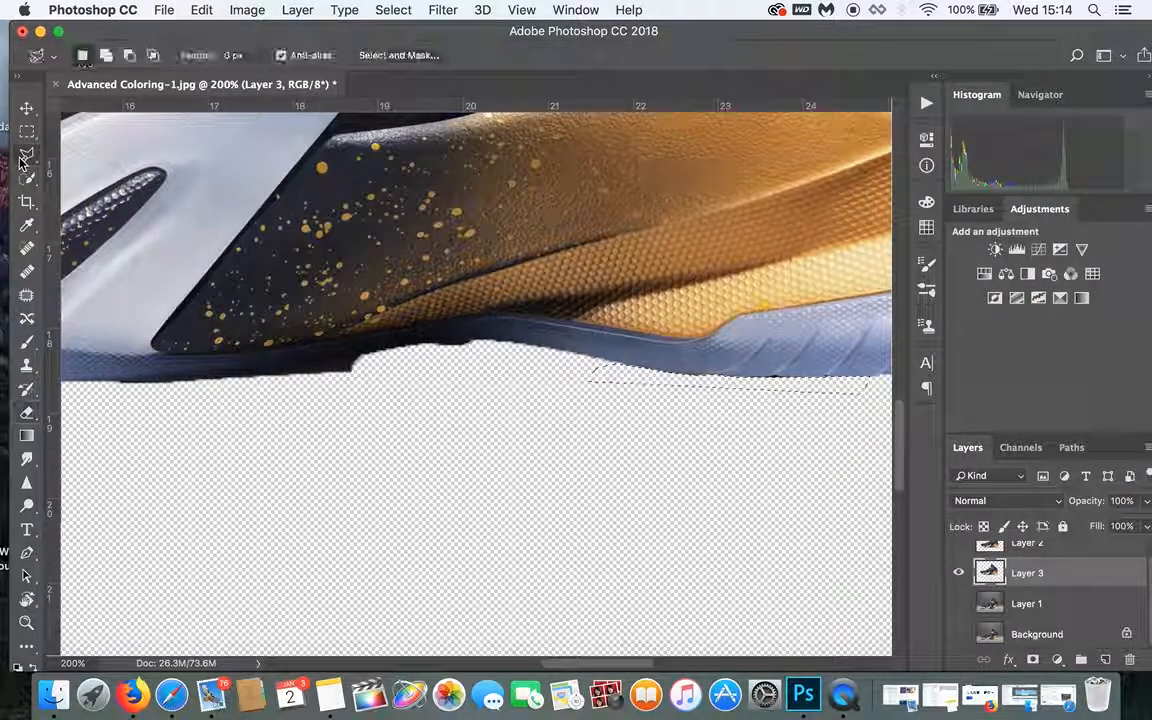
left_click(486, 338)
left_click(437, 343)
left_click(358, 353)
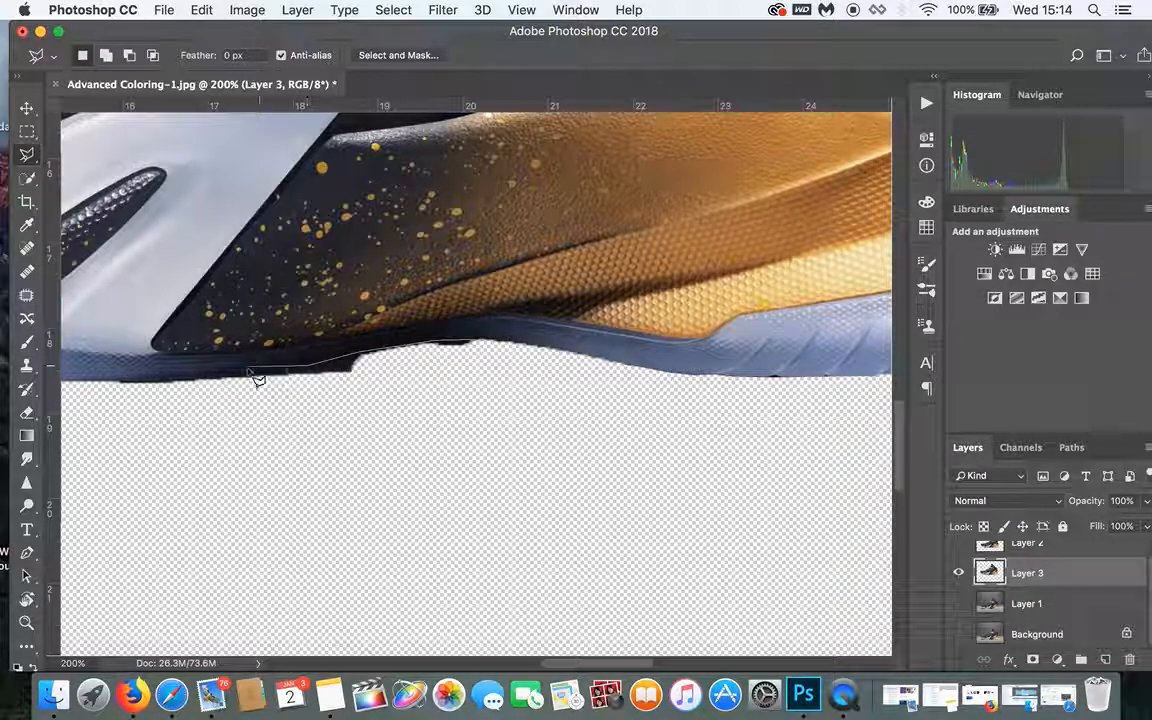
left_click(99, 383)
left_click(332, 422)
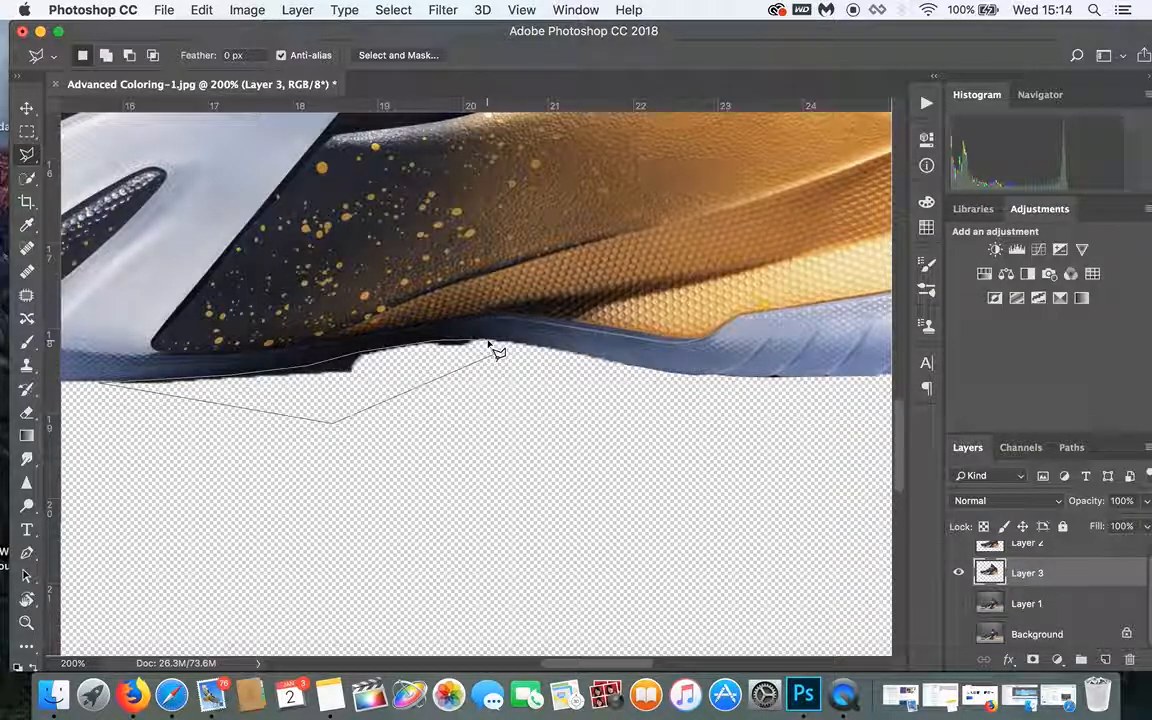
left_click(490, 344)
key("e")
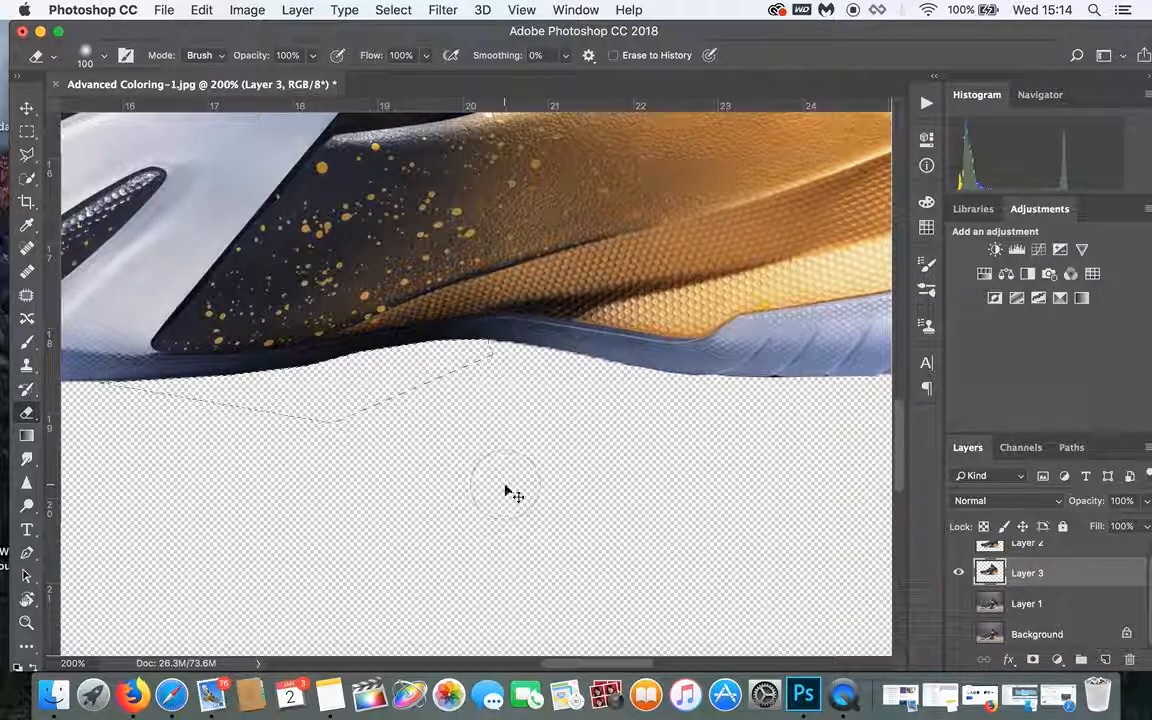
key("cmd+d")
key("cmd+minus")
key("cmd+minus")
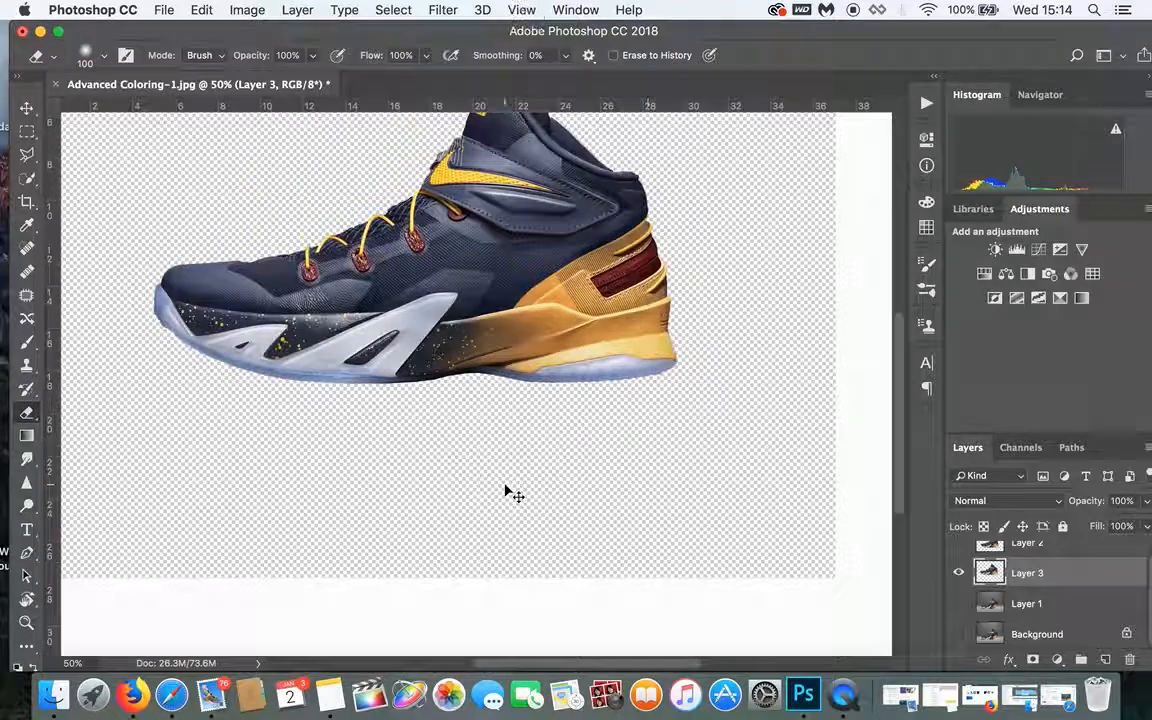
key("cmd+minus")
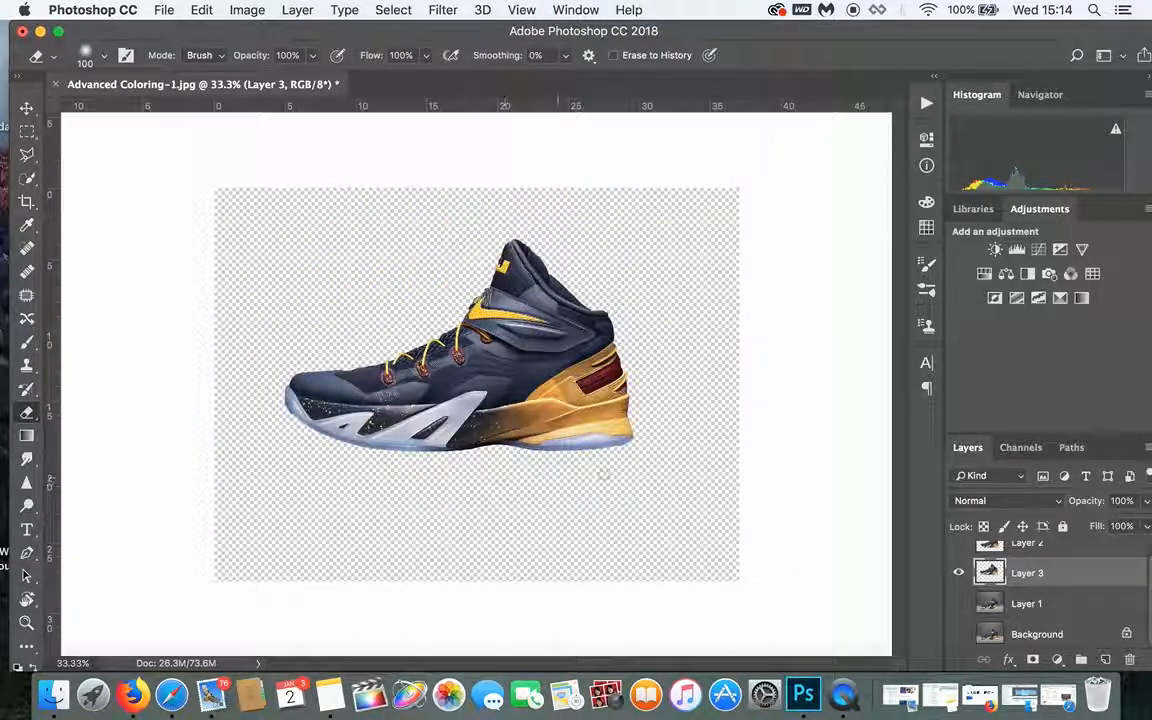